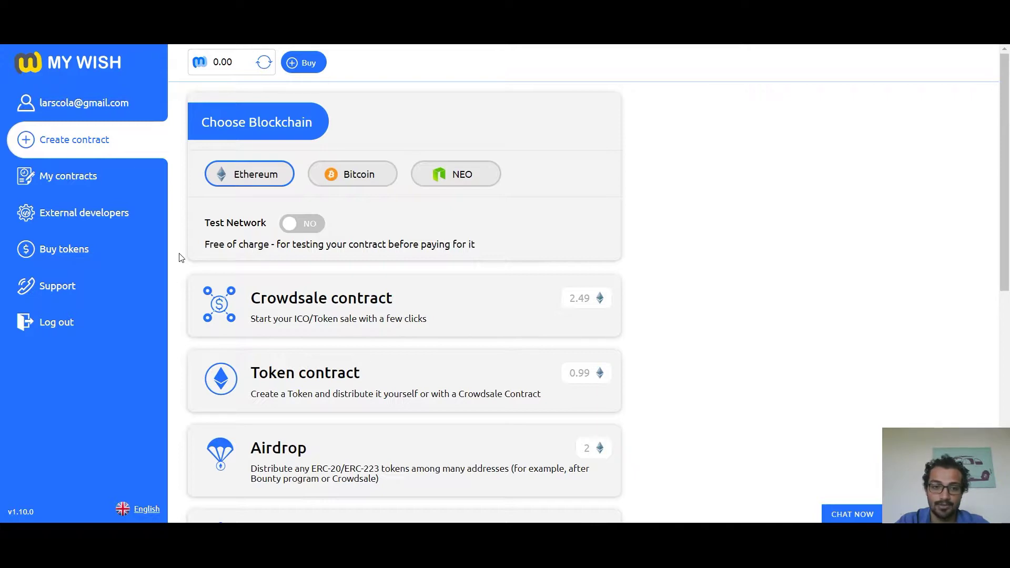
Step: Switch MyWish to the Ethereum test network, dismiss the disclaimer, and pick Investment Pool
left_click(290, 224)
left_click(479, 372)
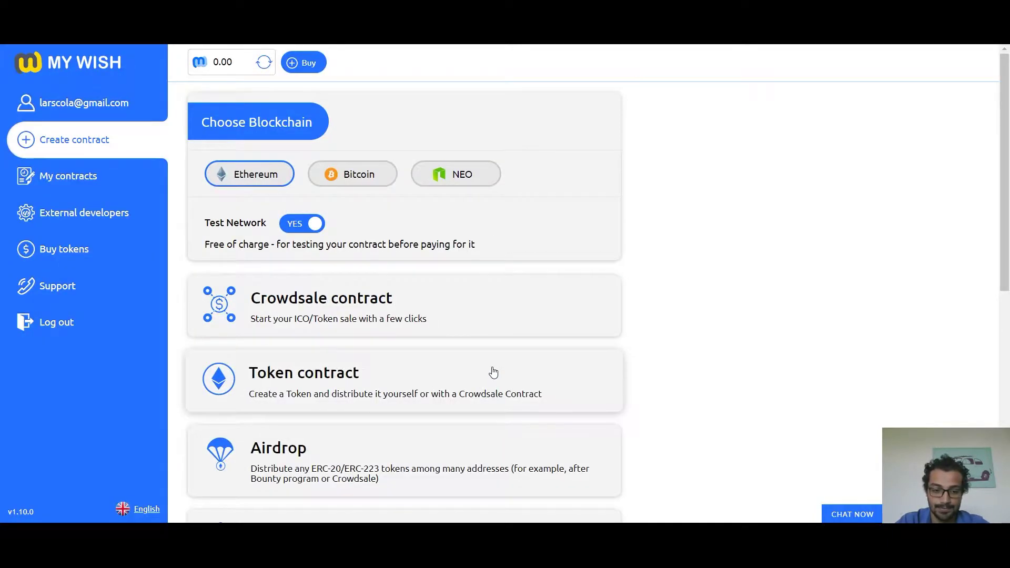
scroll(339, 402, "down", 3)
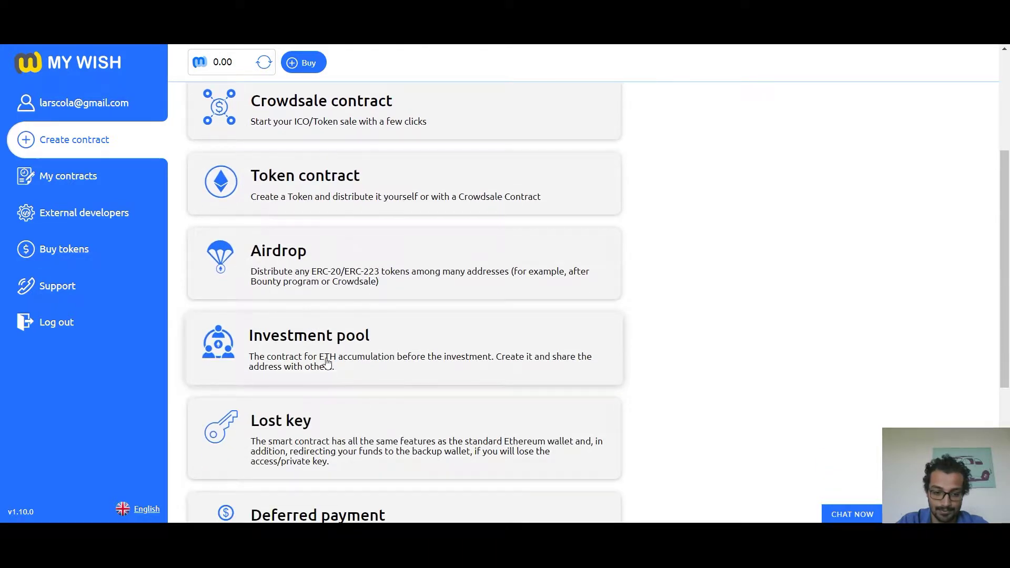
left_click(328, 361)
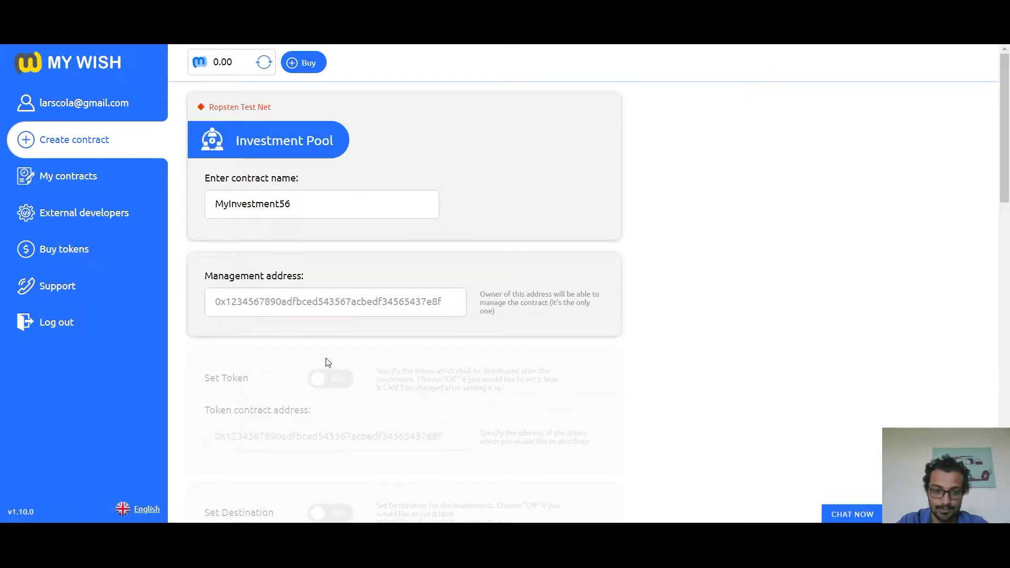
double_click(312, 206)
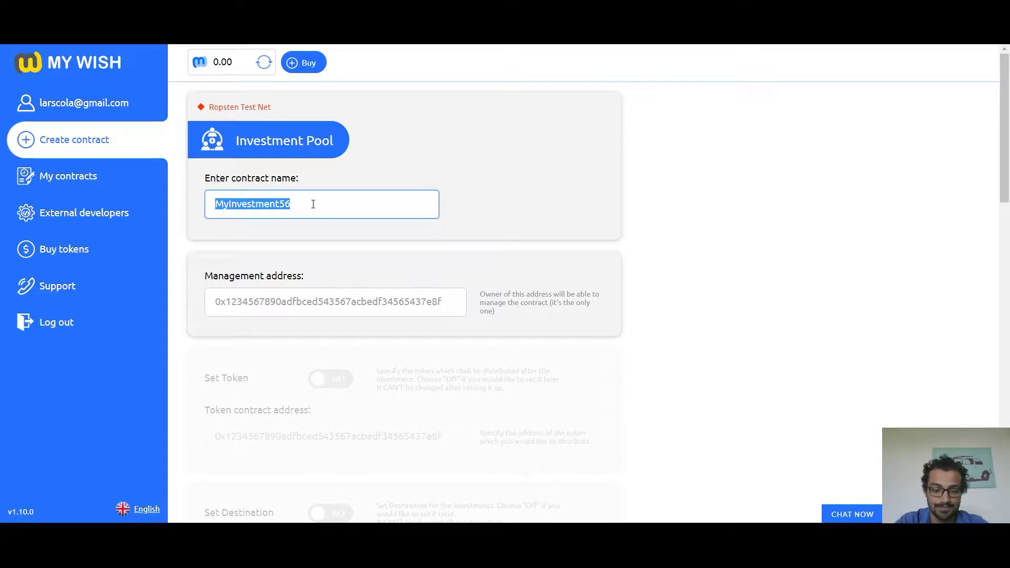
type("MY")
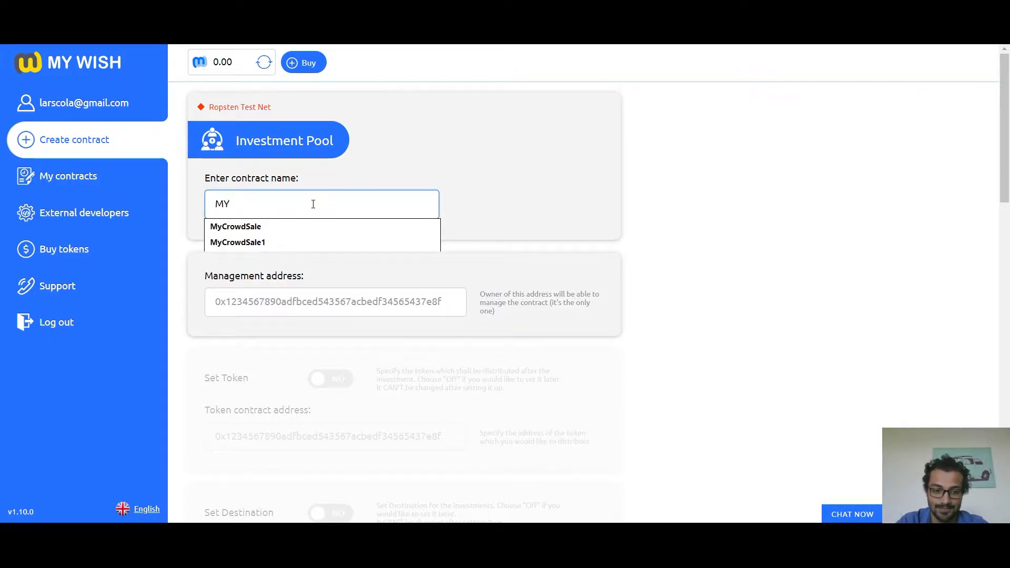
type("NEWPOOL")
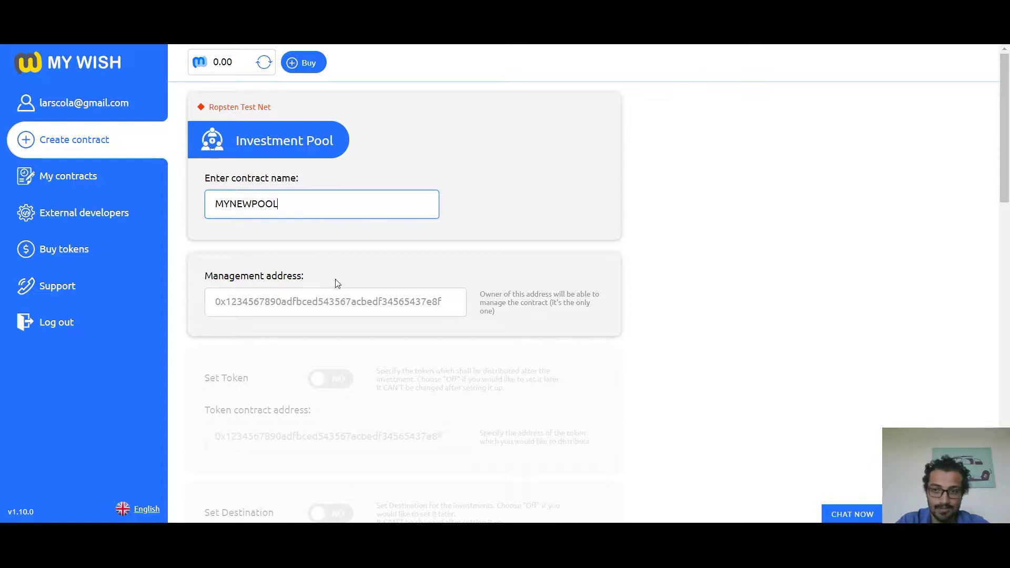
left_click(332, 296)
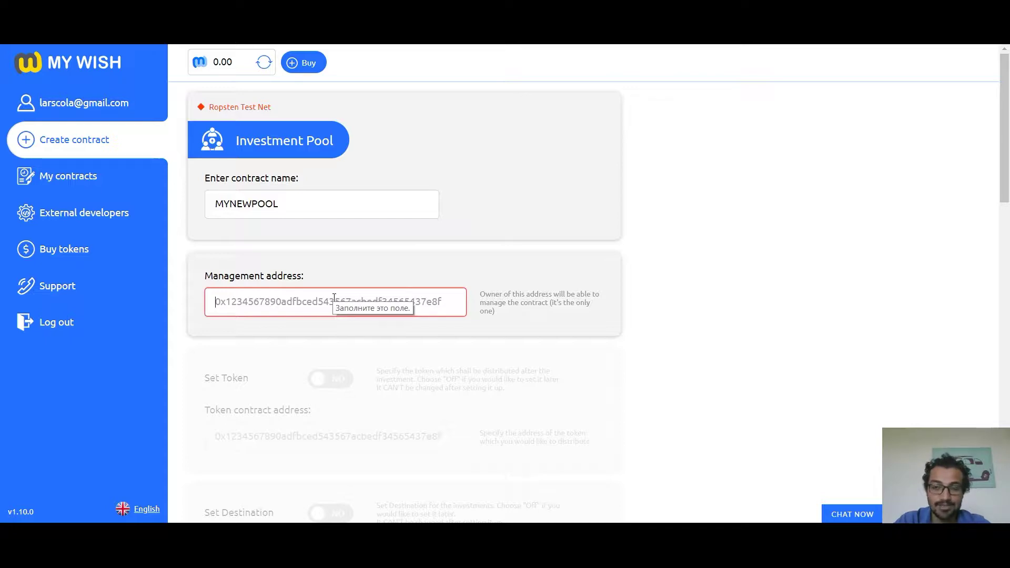
left_click(334, 301)
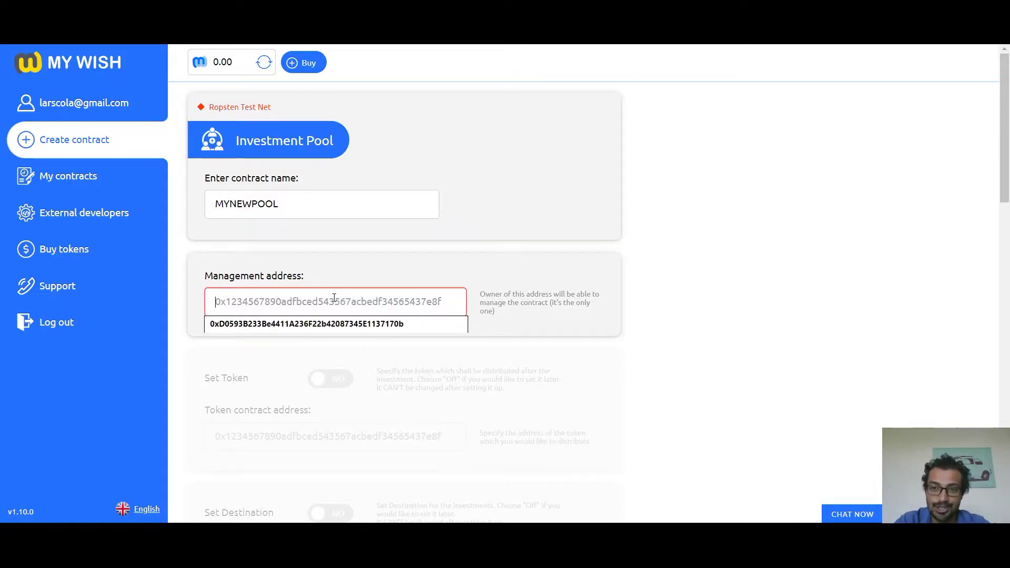
left_click(333, 324)
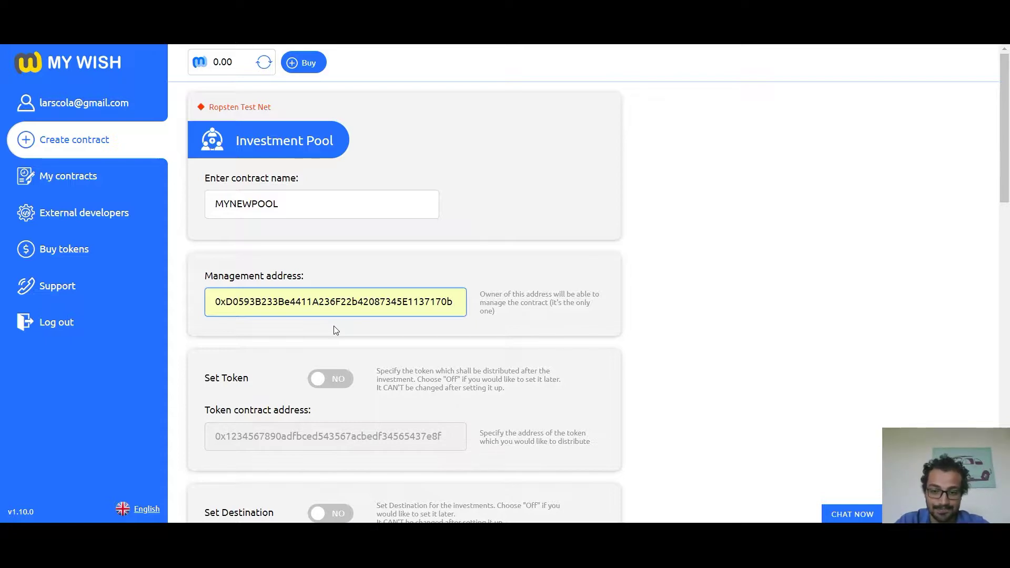
left_click(484, 294)
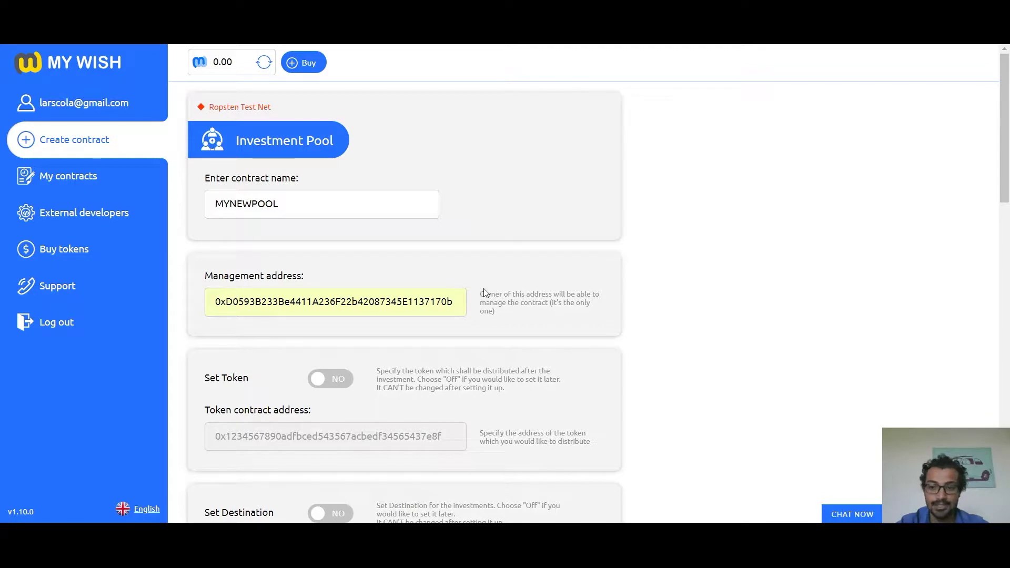
scroll(484, 294, "down", 3)
scroll(481, 285, "down", 2)
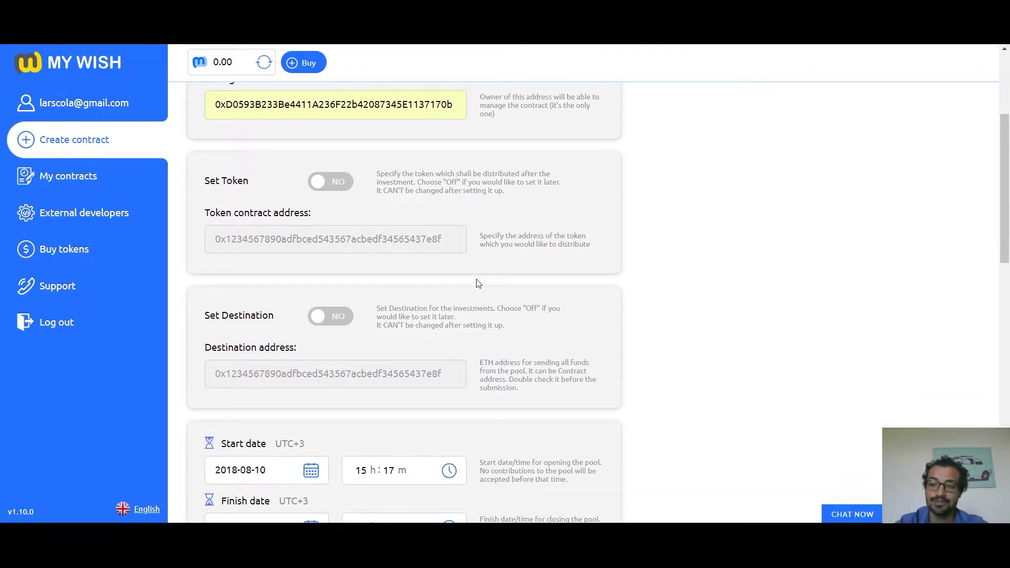
Step: Enable Set Token and paste the NEW token's contract address
left_click(337, 187)
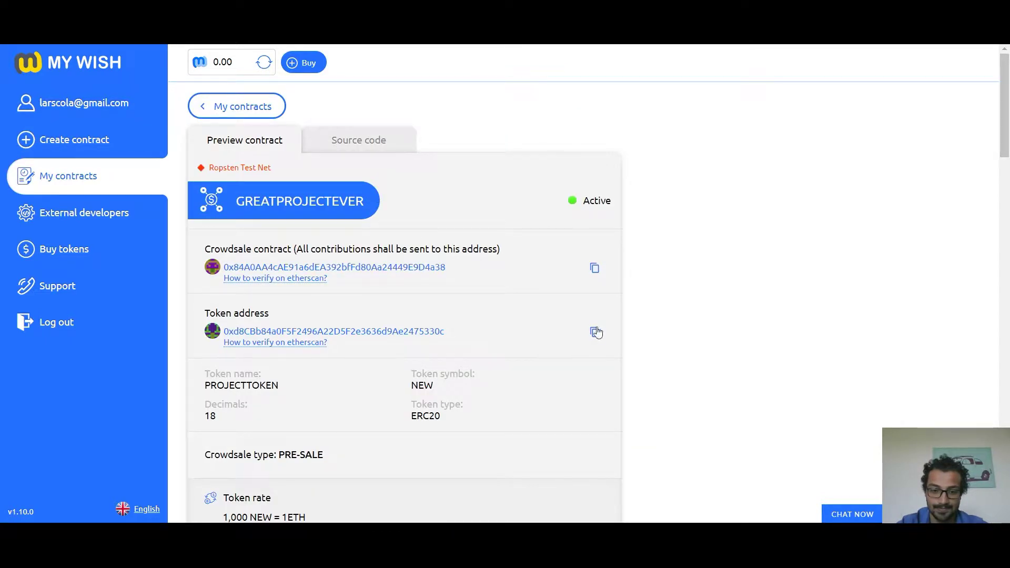
left_click(595, 332)
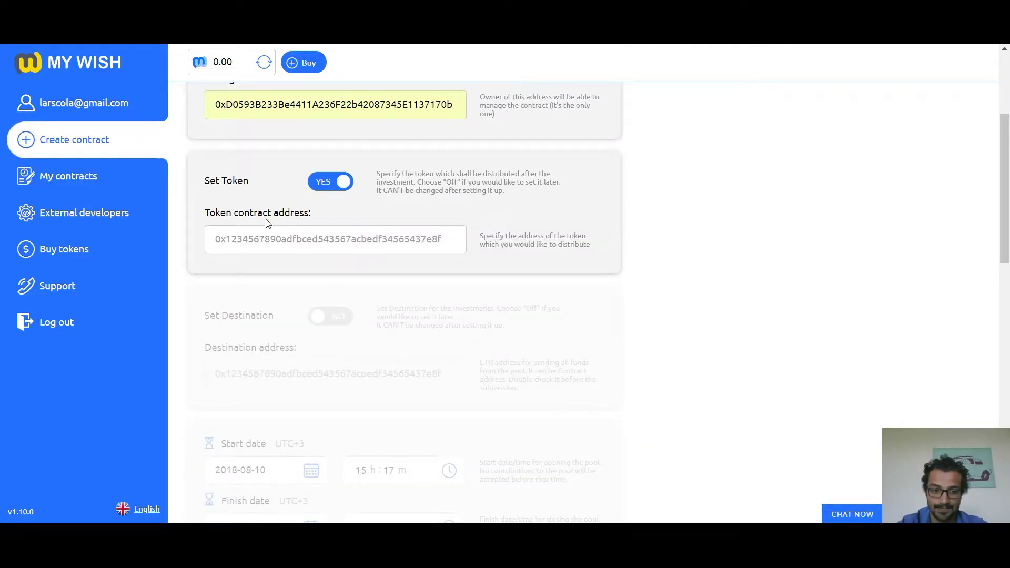
left_click(273, 238)
key("ctrl+v")
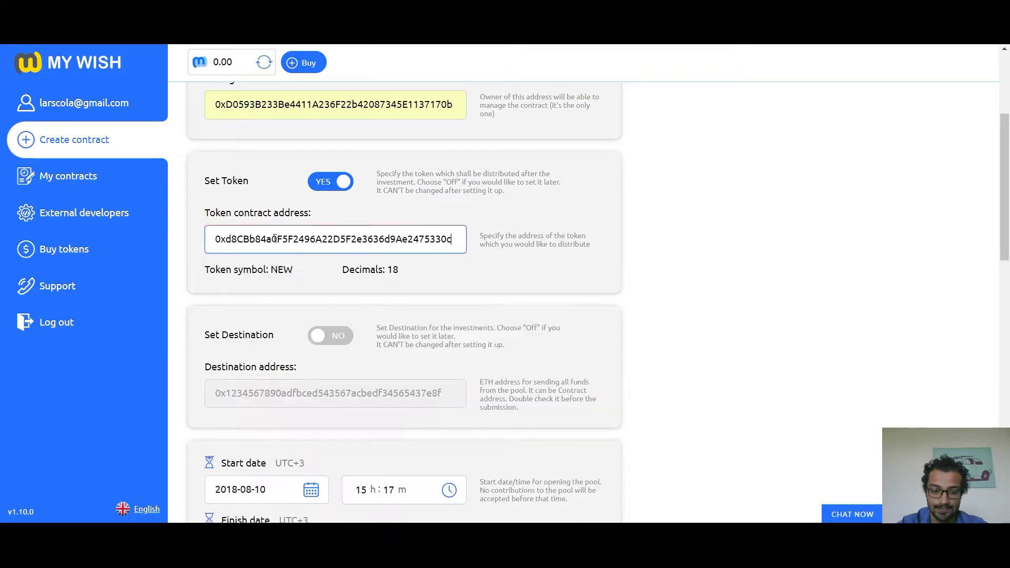
left_click(386, 273)
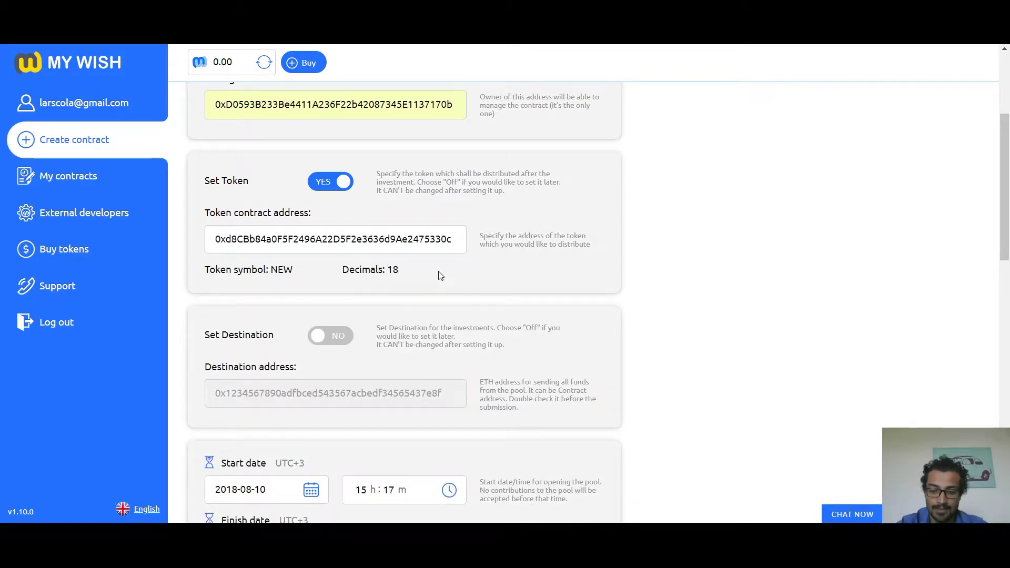
scroll(440, 275, "down", 2)
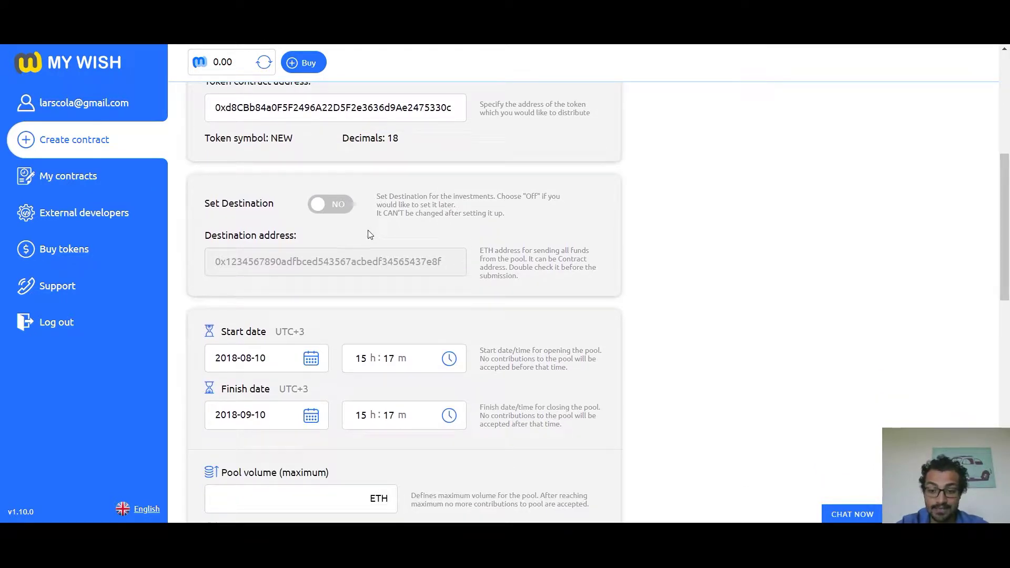
Step: Enable Set Destination and paste the GREATPROJECTEVER crowdsale contract address
left_click(336, 208)
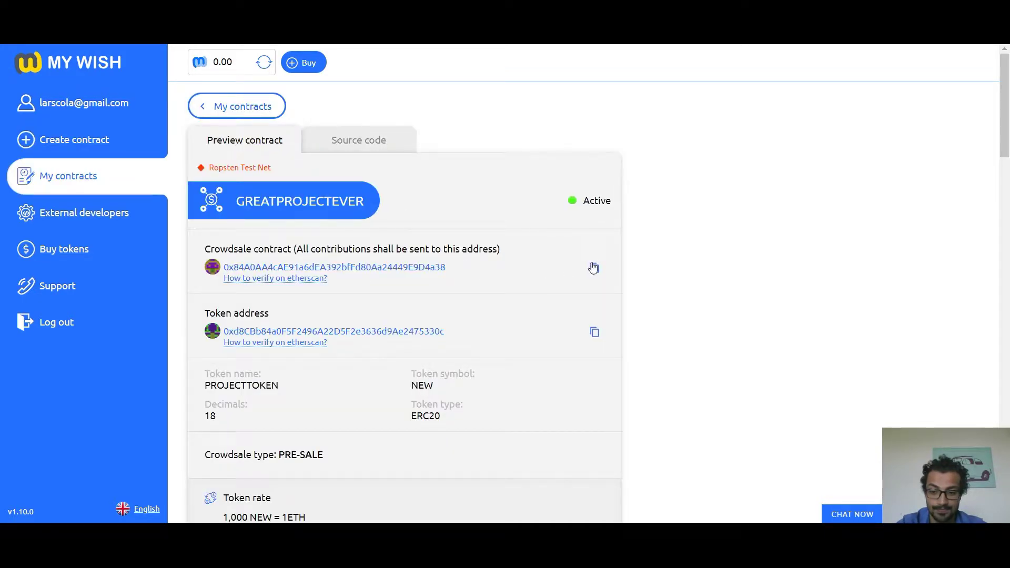
left_click(595, 267)
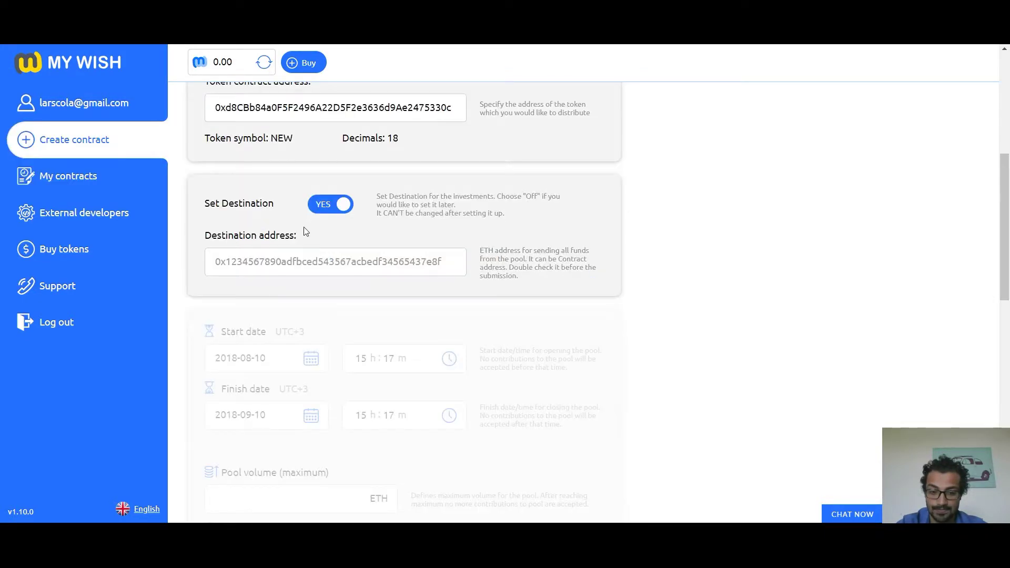
left_click(307, 261)
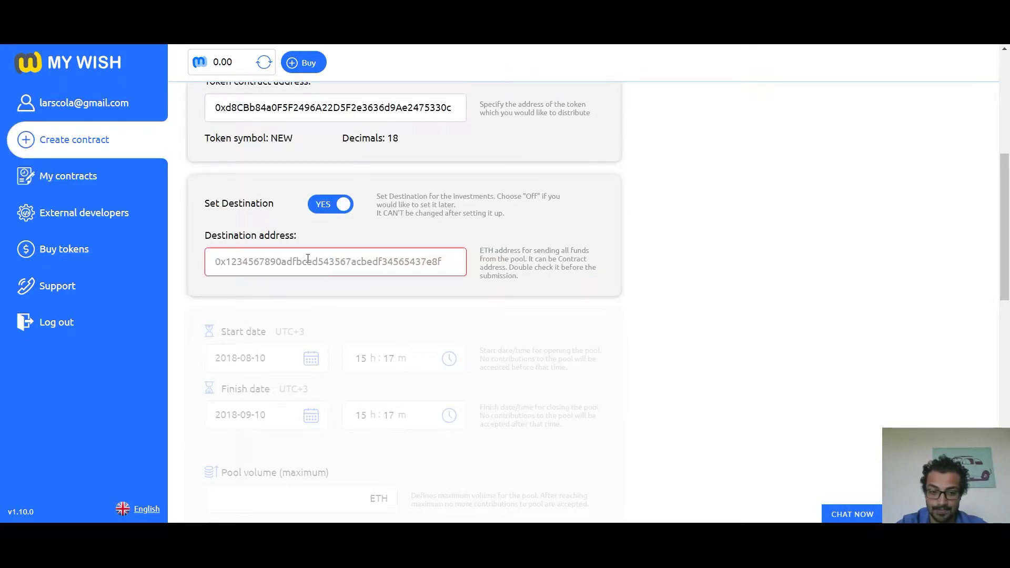
key("ctrl+v")
left_click(410, 289)
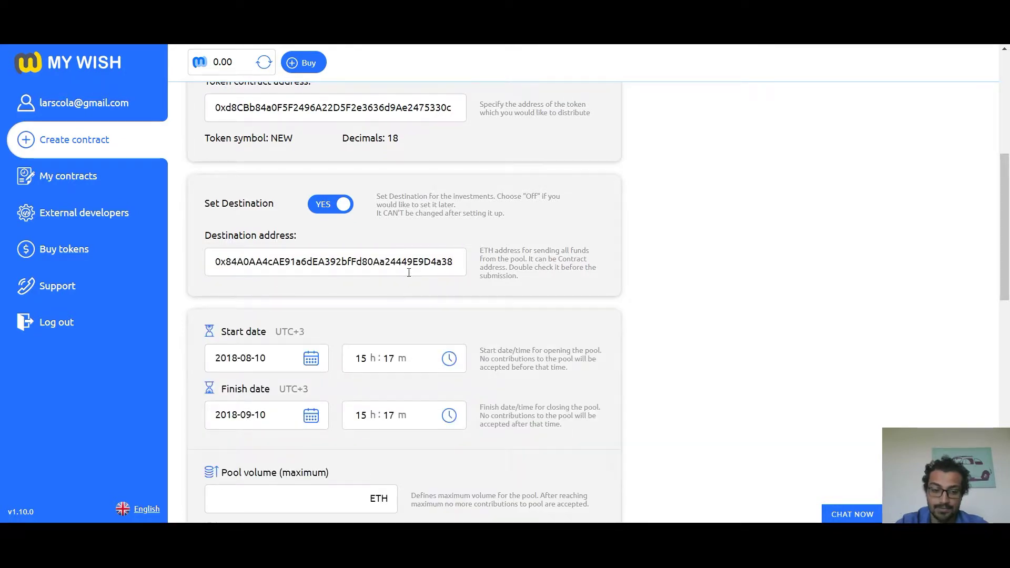
scroll(409, 274, "down", 2)
scroll(367, 256, "down", 2)
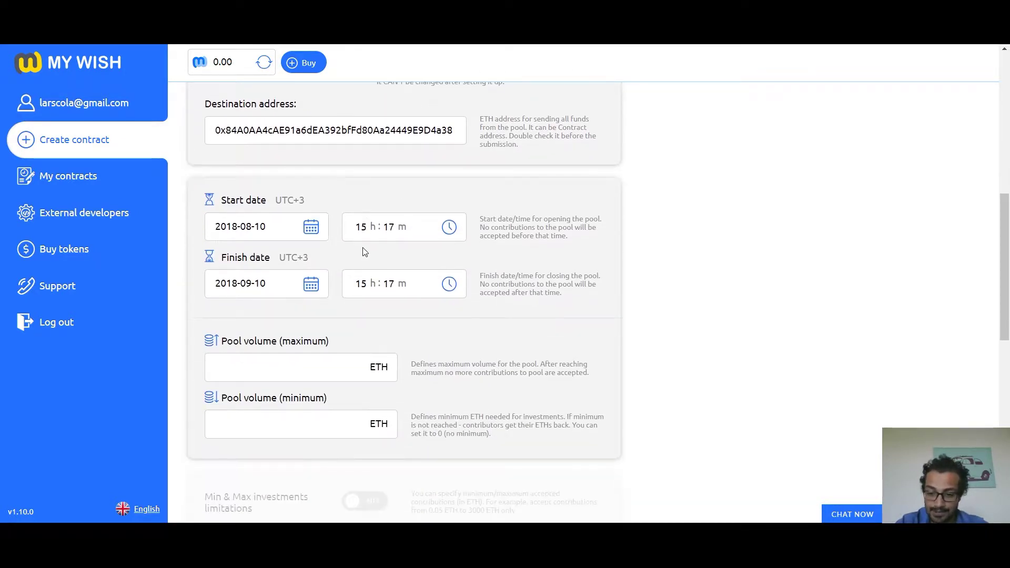
Step: Set the pool start to 2018-08-09 at 16:17, leaving the finish date unchanged
left_click(311, 228)
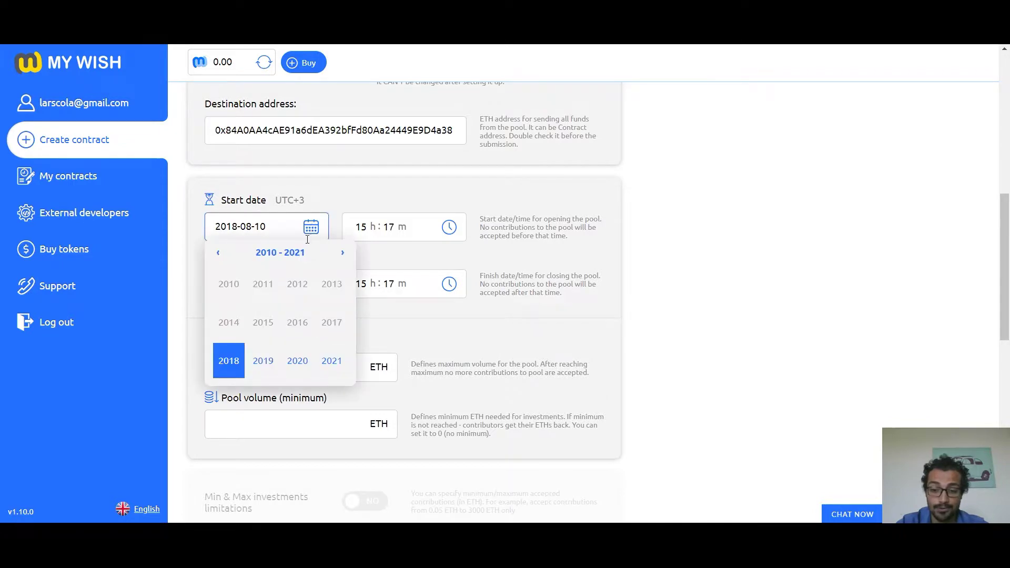
left_click(229, 361)
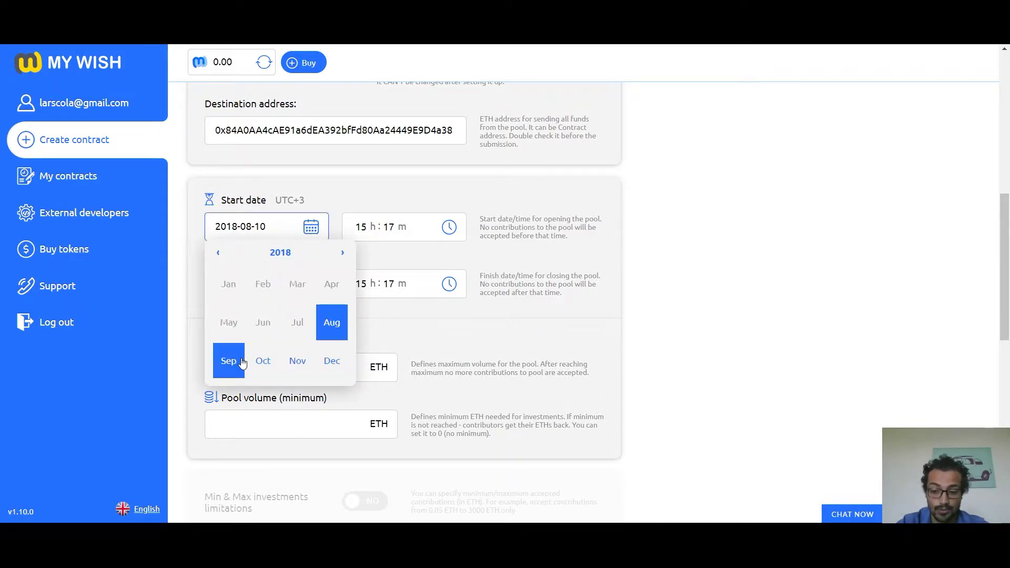
left_click(331, 322)
left_click(323, 309)
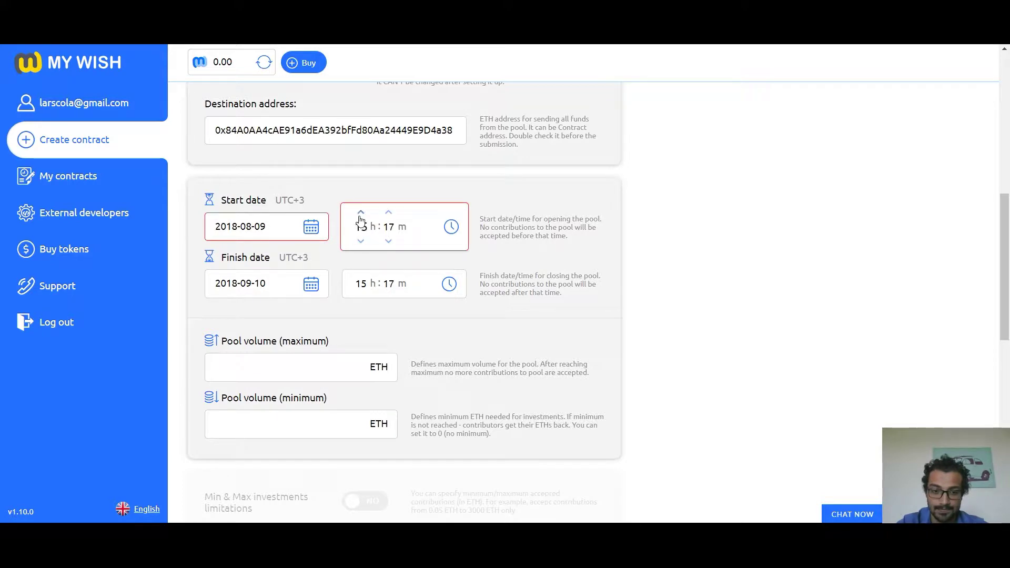
left_click(362, 213)
key("Tab")
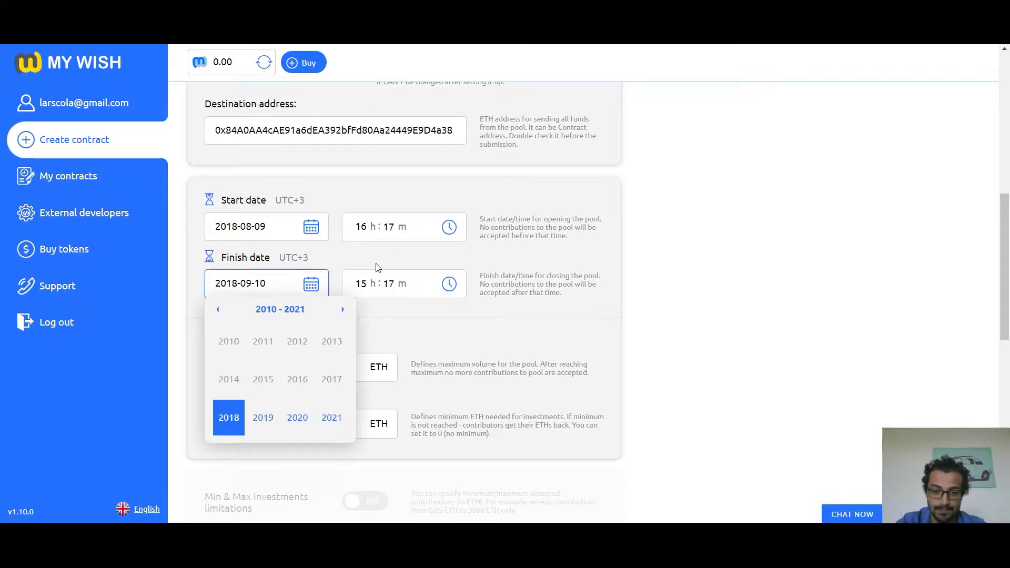
left_click(437, 342)
scroll(340, 312, "down", 2)
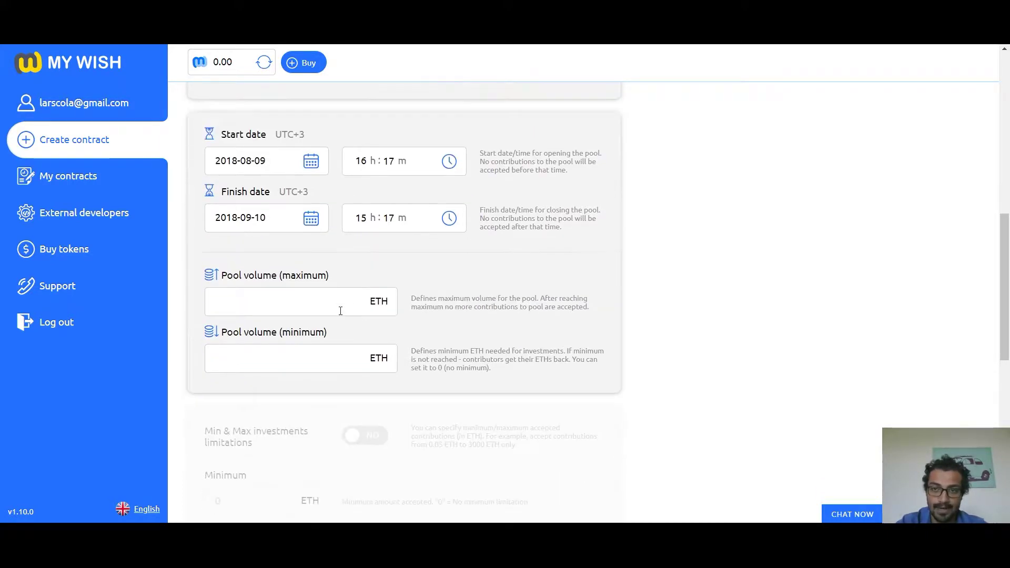
Step: Set pool volume limits to 20 ETH maximum and 10 ETH minimum
left_click(302, 234)
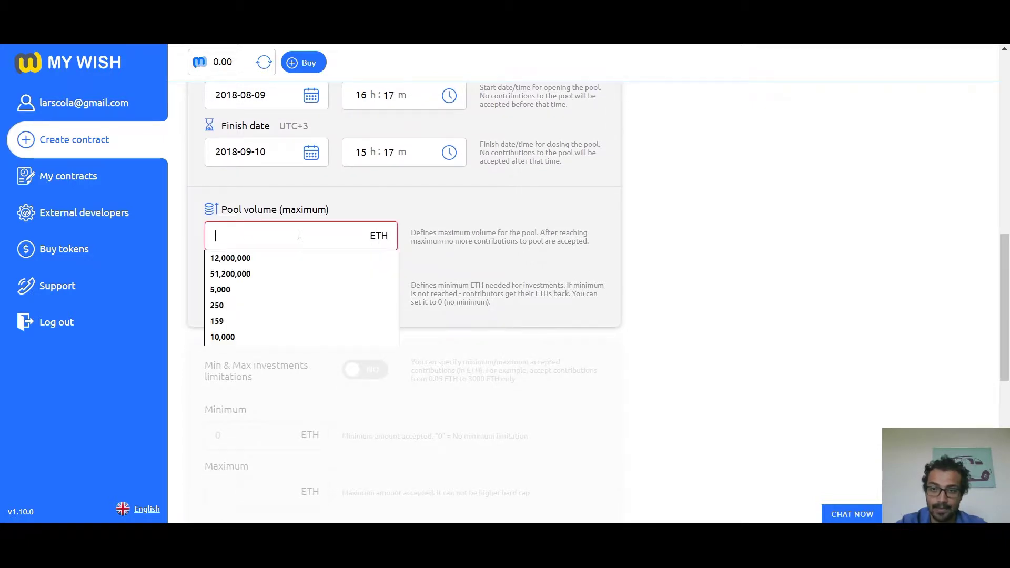
type("2")
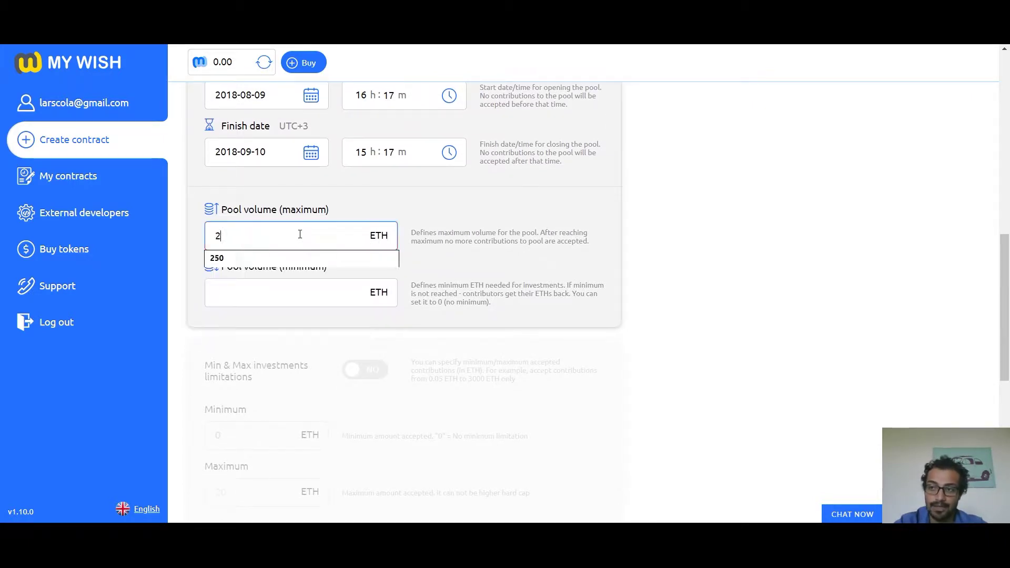
type("0")
left_click(353, 269)
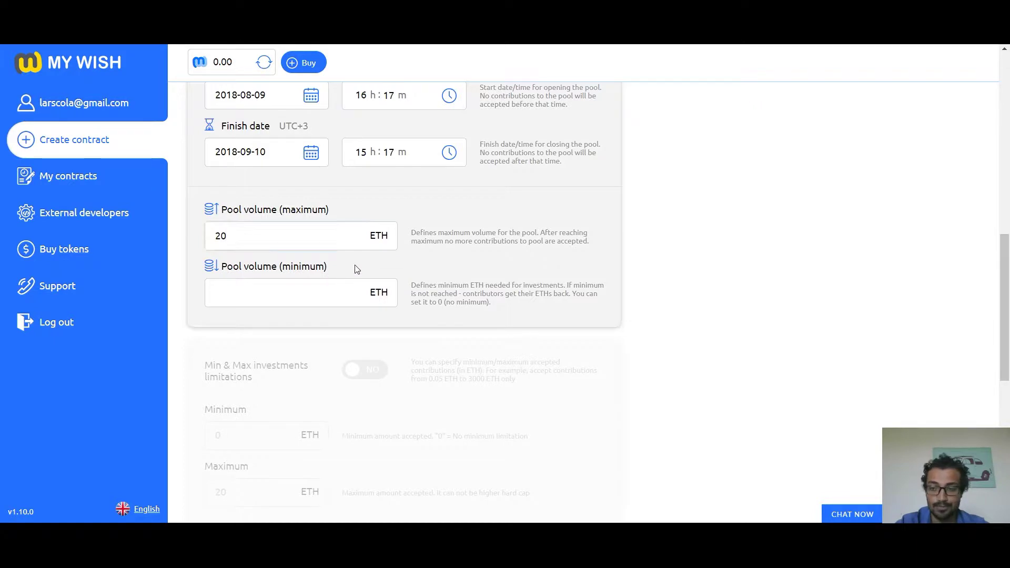
left_click(336, 294)
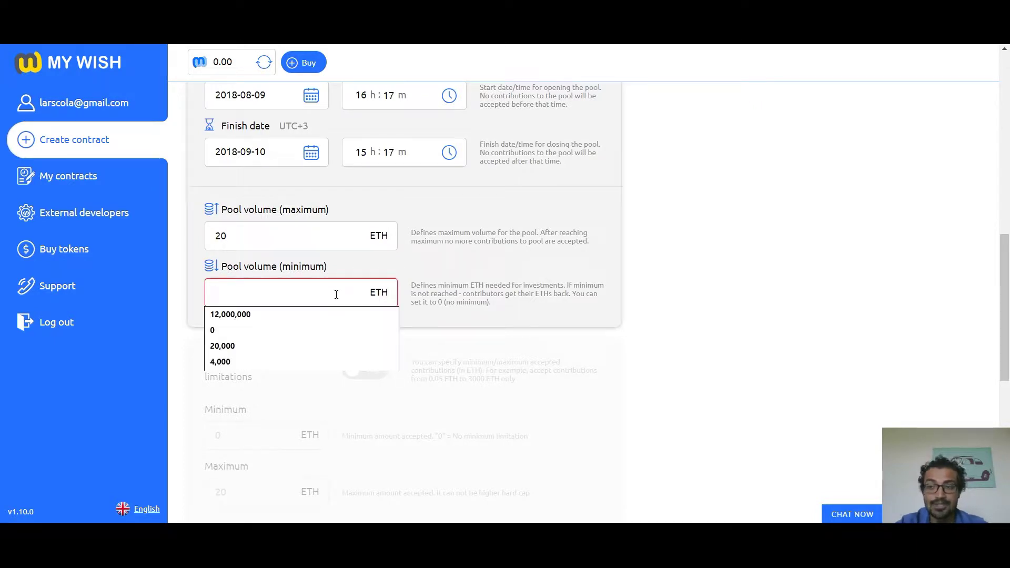
type("10")
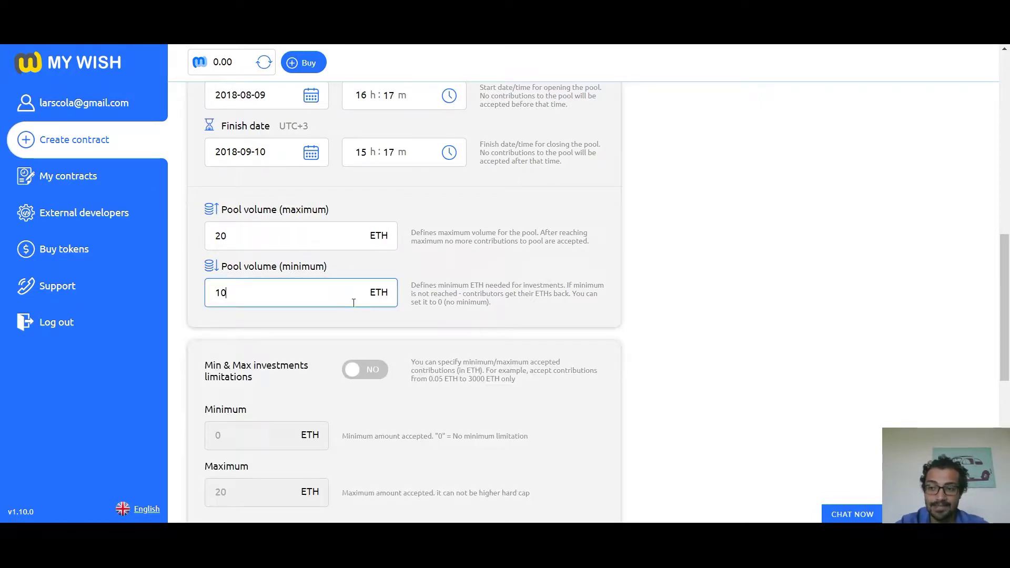
left_click(376, 320)
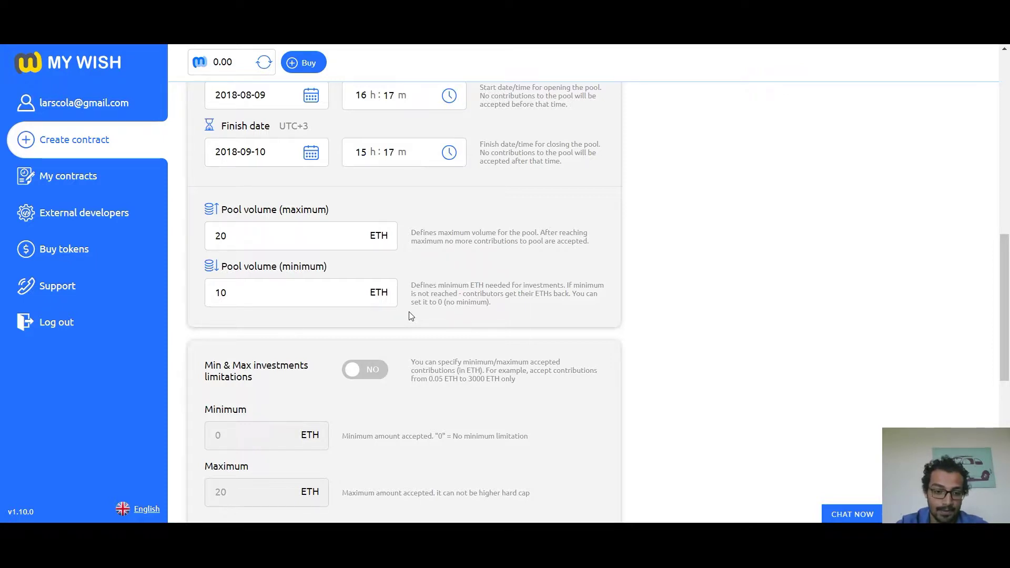
scroll(409, 315, "down", 3)
scroll(411, 308, "down", 2)
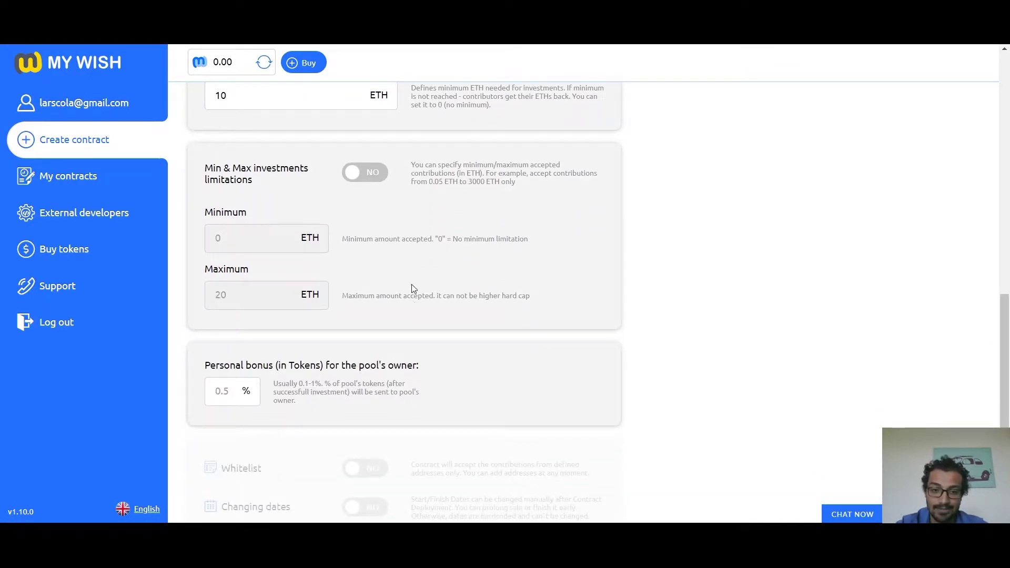
Step: Turn on Min & Max investment limits with 1 ETH minimum and 10 ETH maximum
left_click(364, 172)
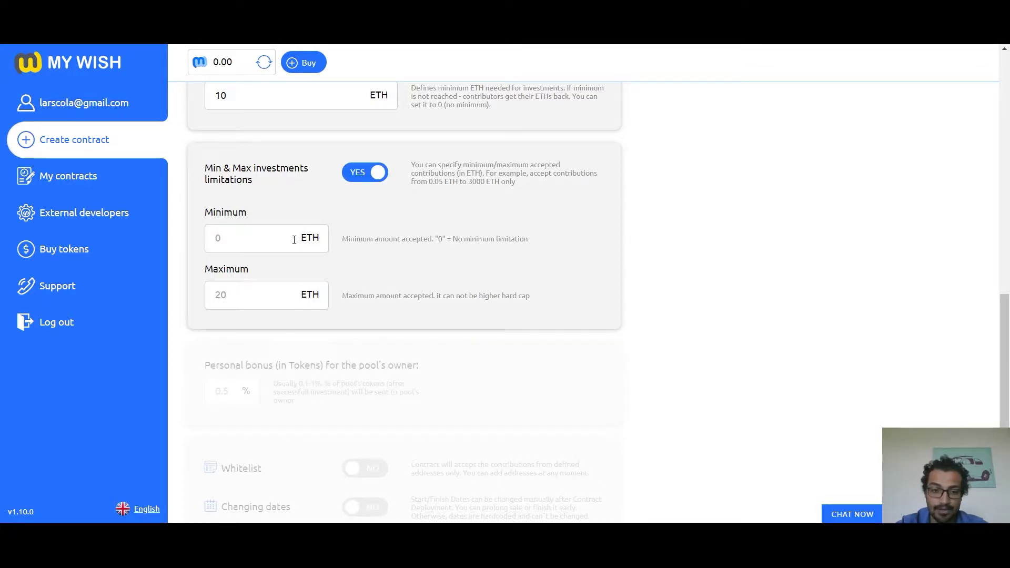
left_click(259, 241)
type("1")
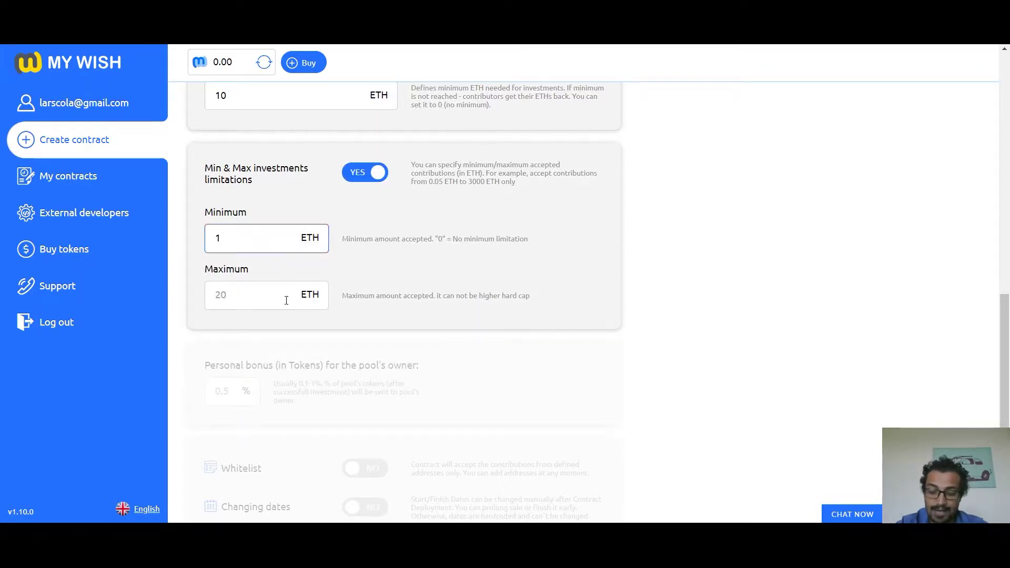
left_click(285, 300)
type("1")
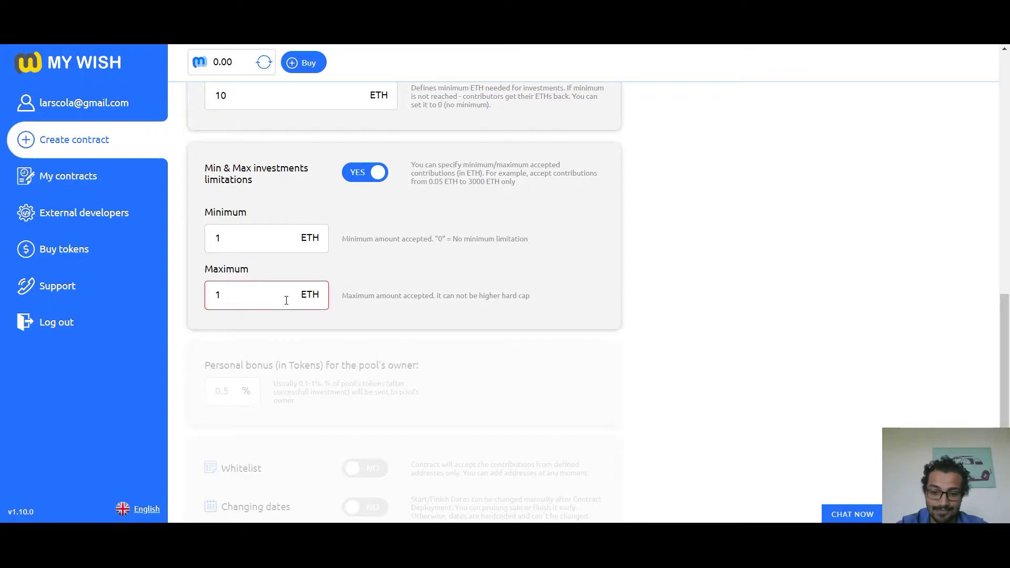
type("0")
left_click(389, 295)
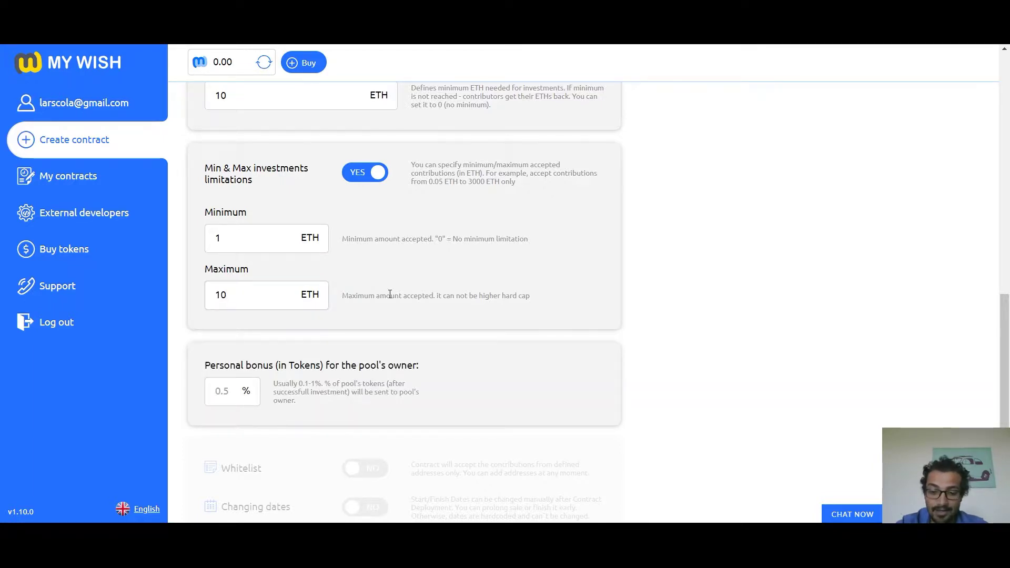
scroll(389, 296, "down", 1)
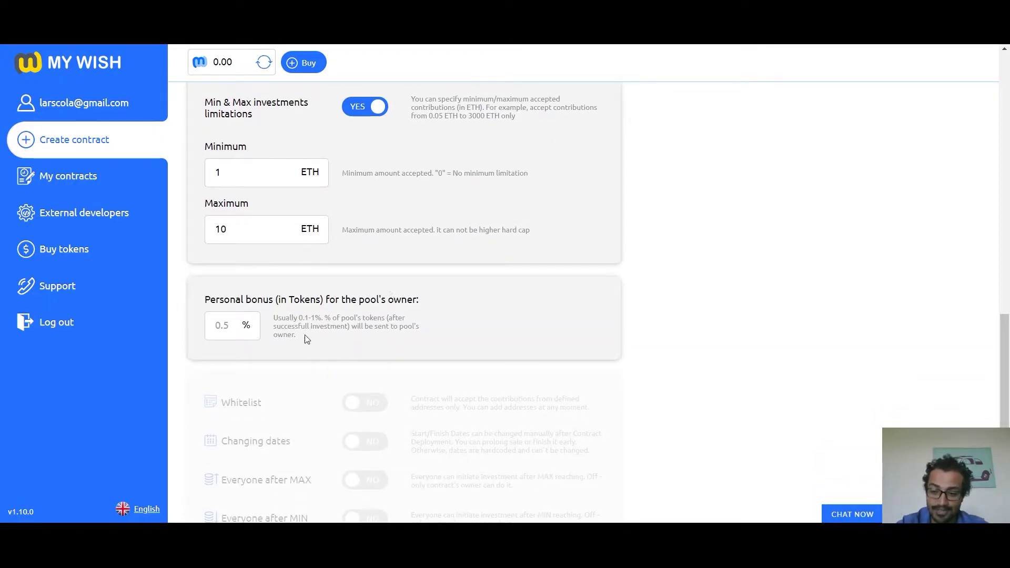
scroll(316, 336, "down", 1)
scroll(317, 335, "down", 2)
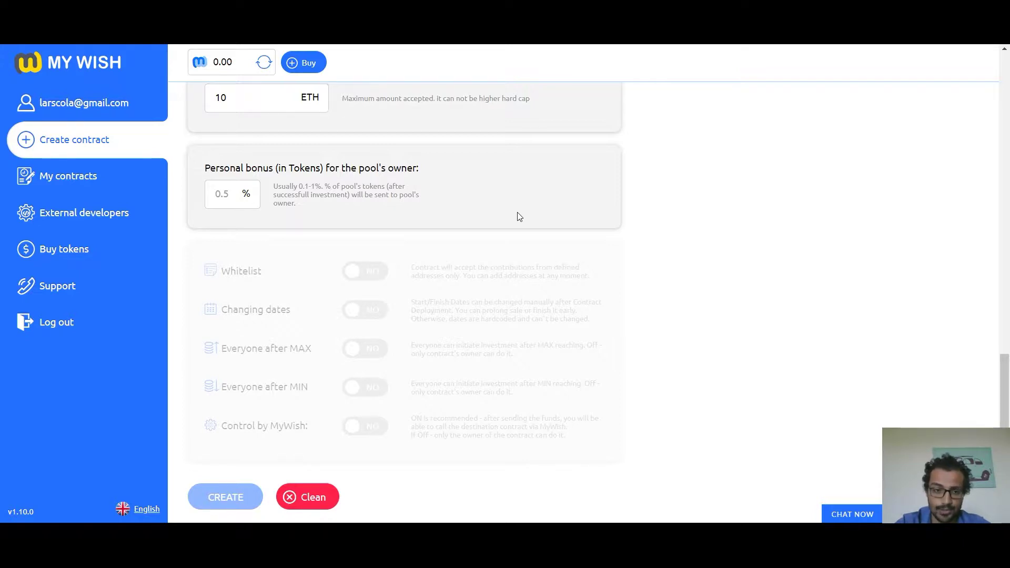
Step: Set the owner's personal bonus to 0.5%
left_click(234, 195)
type("0")
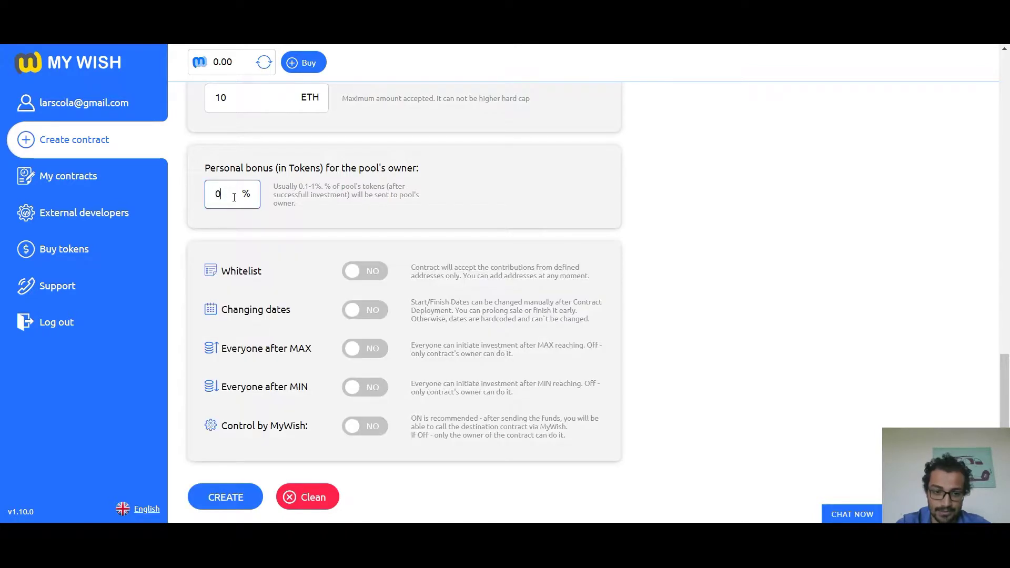
type(".")
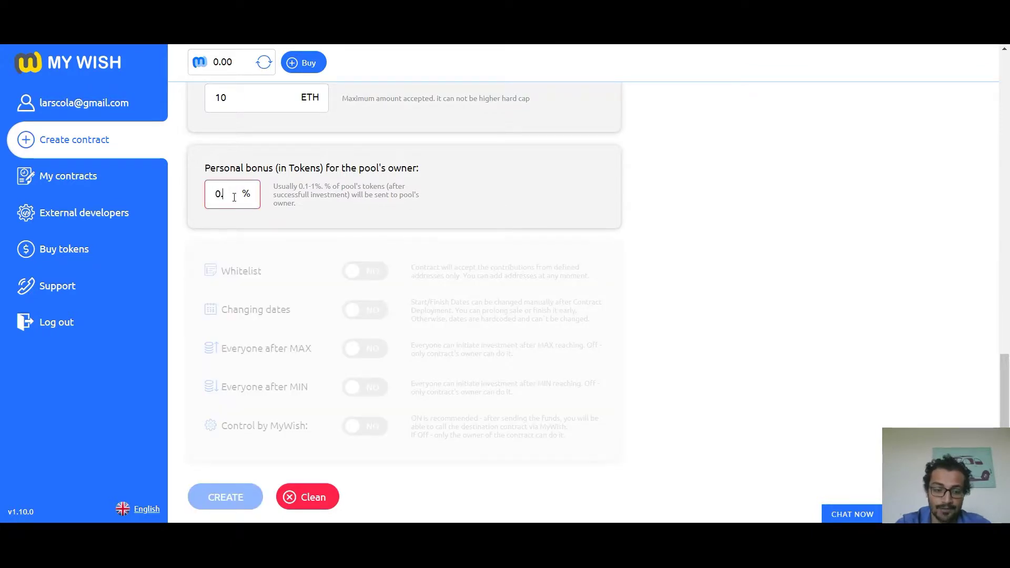
type("5")
left_click(316, 209)
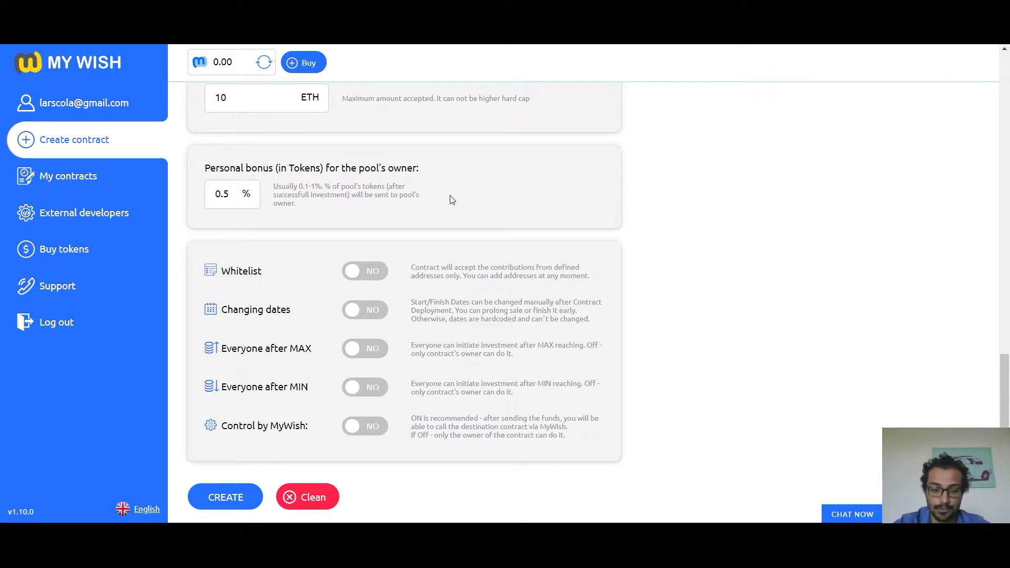
scroll(452, 199, "down", 1)
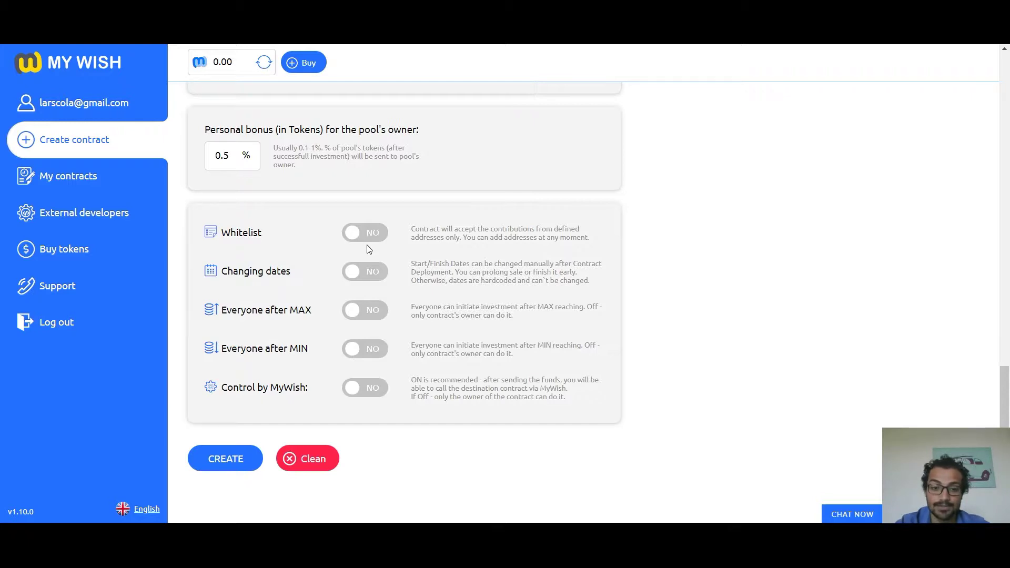
left_click(365, 232)
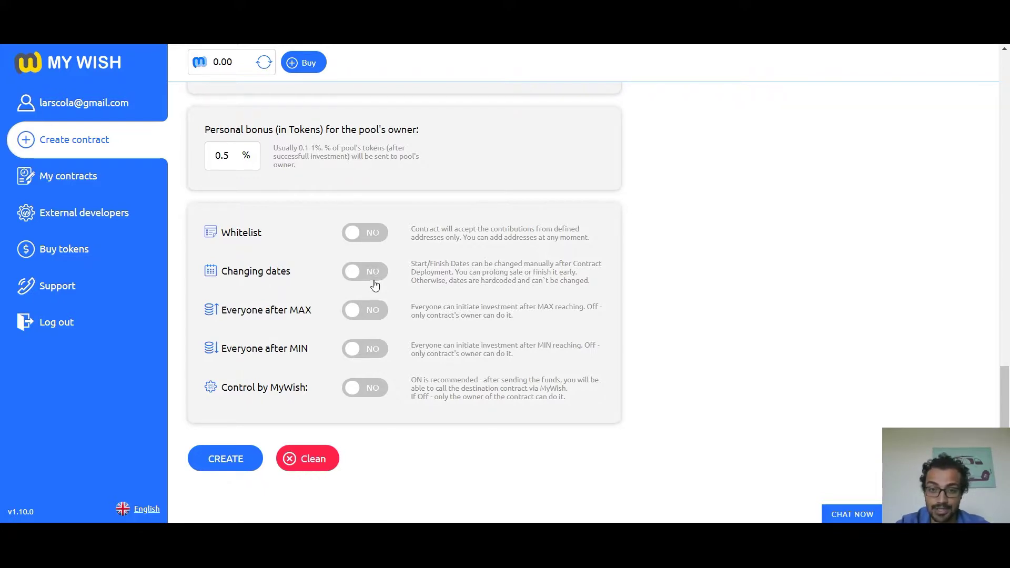
Step: Enable changing dates, everyone after MAX/MIN and MyWish control, then create the contract
left_click(365, 272)
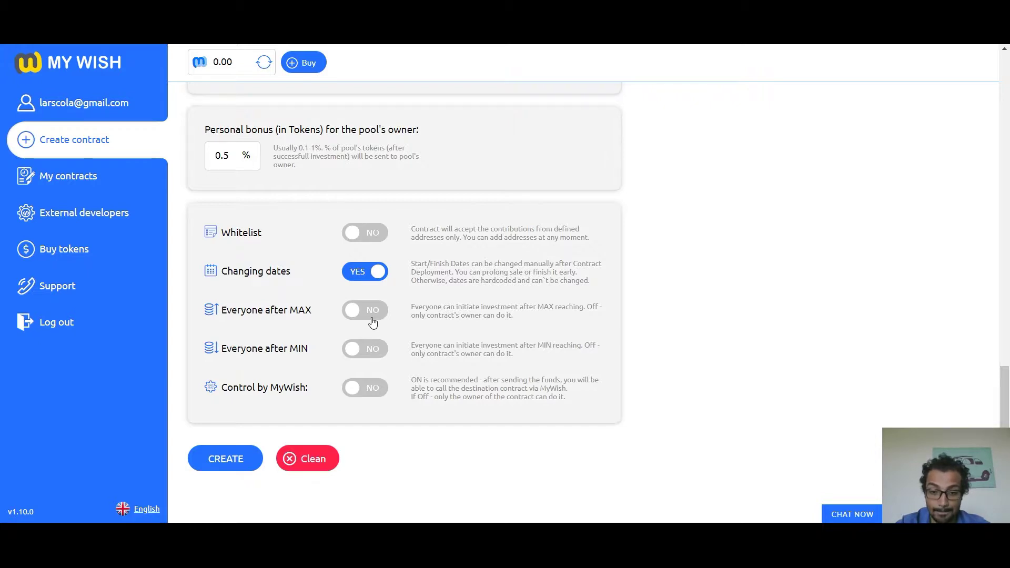
left_click(371, 312)
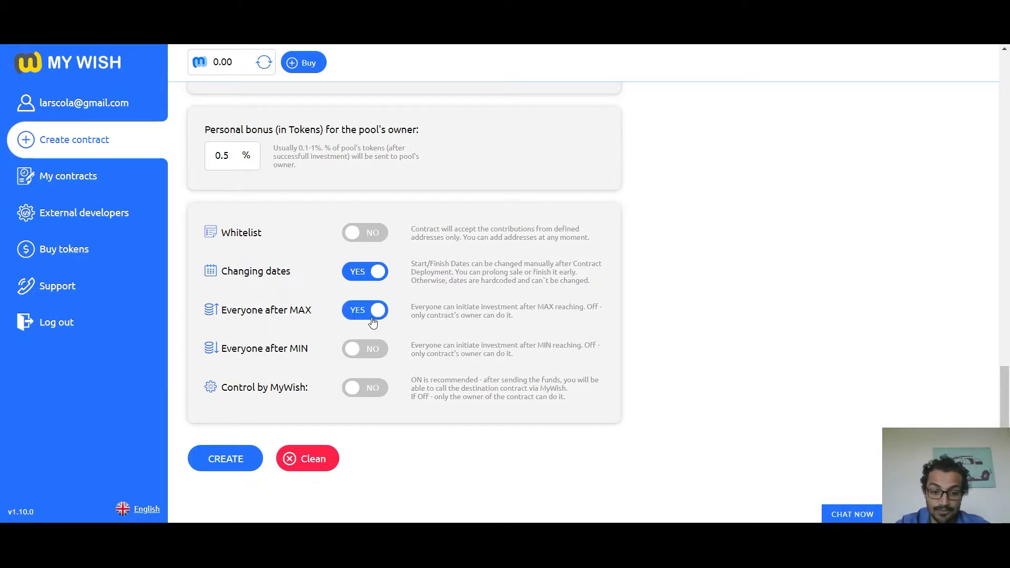
left_click(367, 352)
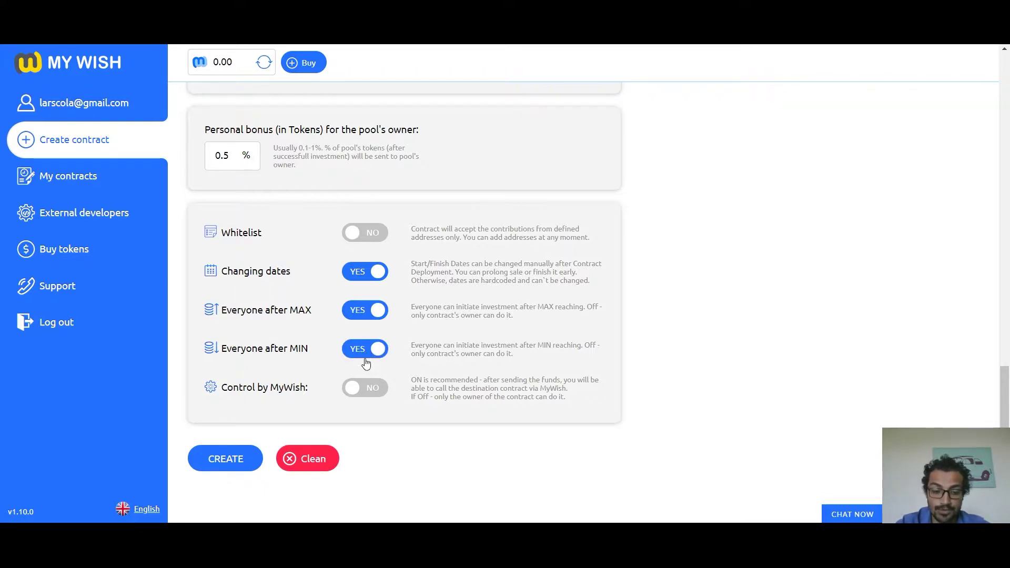
left_click(380, 393)
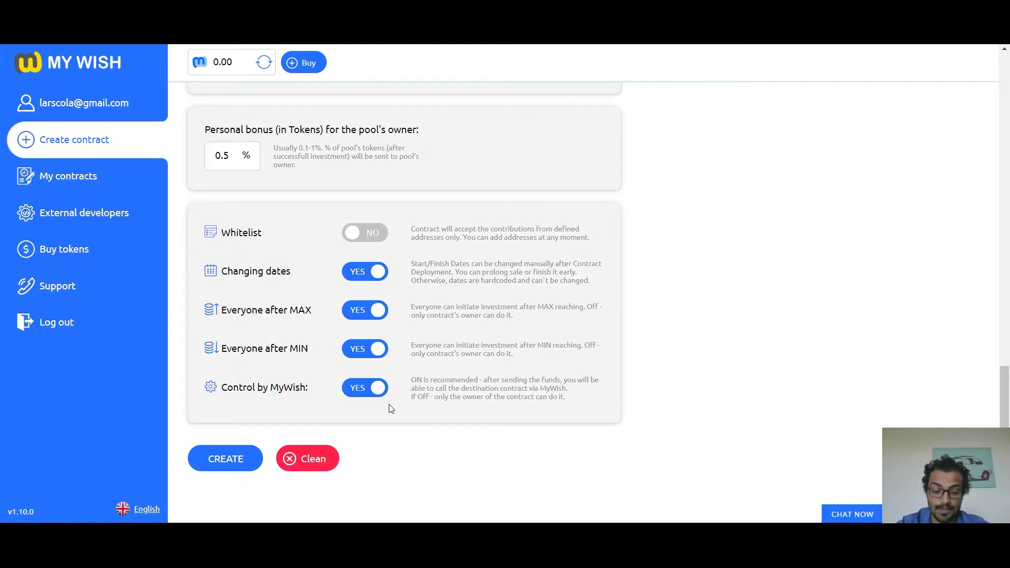
left_click(242, 471)
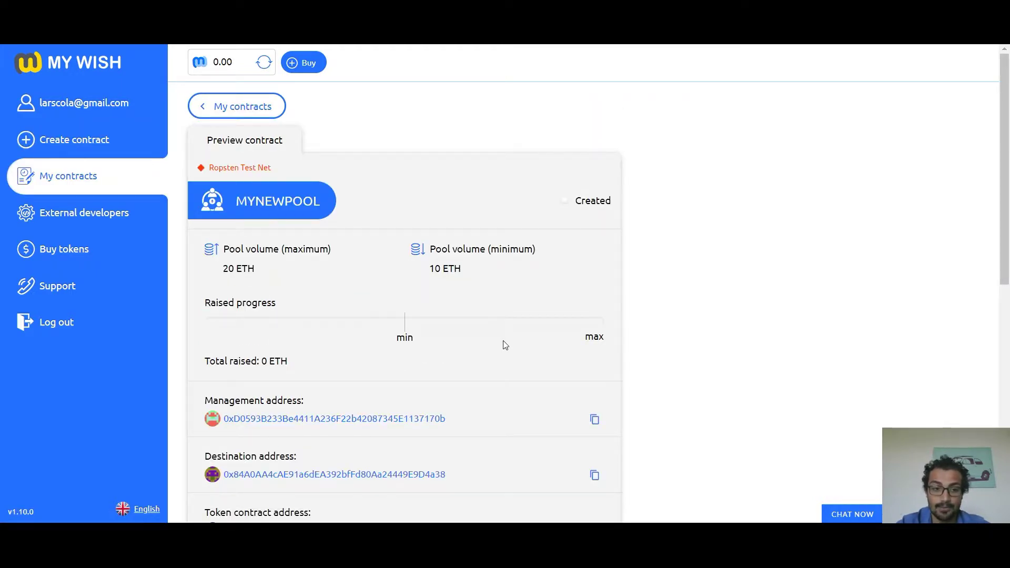
scroll(504, 345, "down", 1)
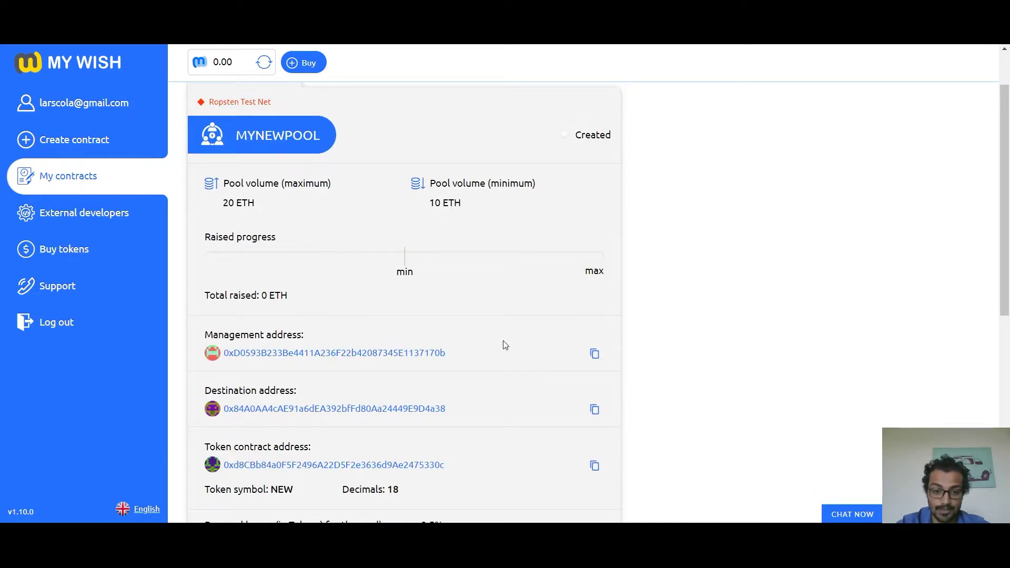
scroll(504, 345, "down", 2)
scroll(505, 345, "down", 2)
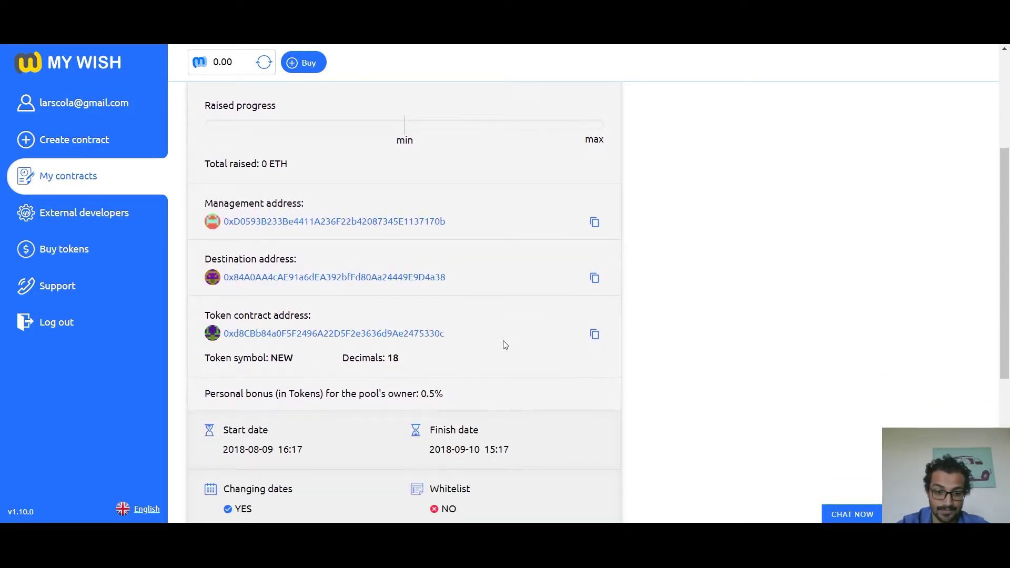
scroll(505, 345, "down", 2)
scroll(505, 345, "down", 2)
scroll(505, 345, "down", 1)
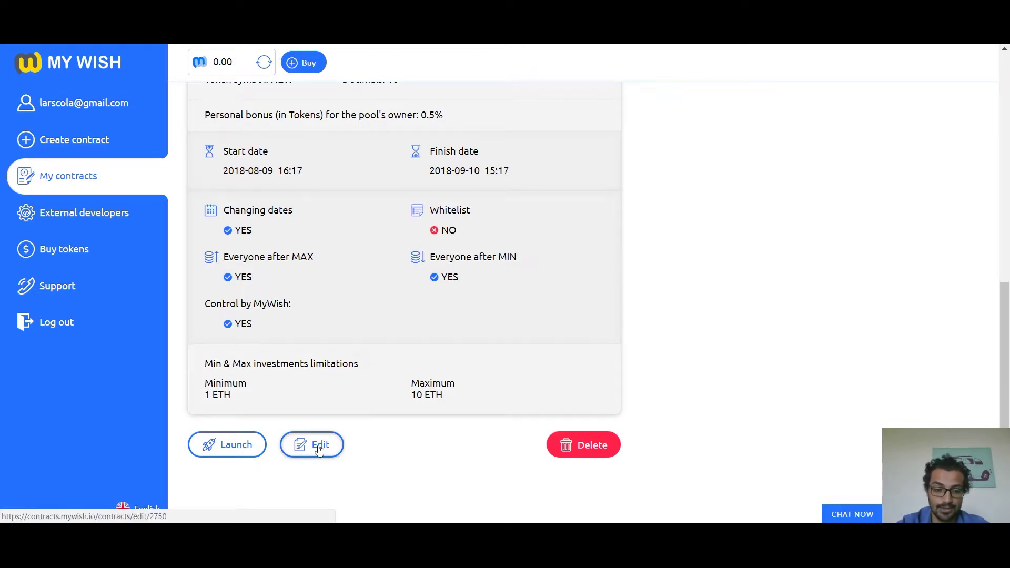
Step: Launch MYNEWPOOL on Ropsten, refresh until Active, and copy its contributor share link
left_click(240, 451)
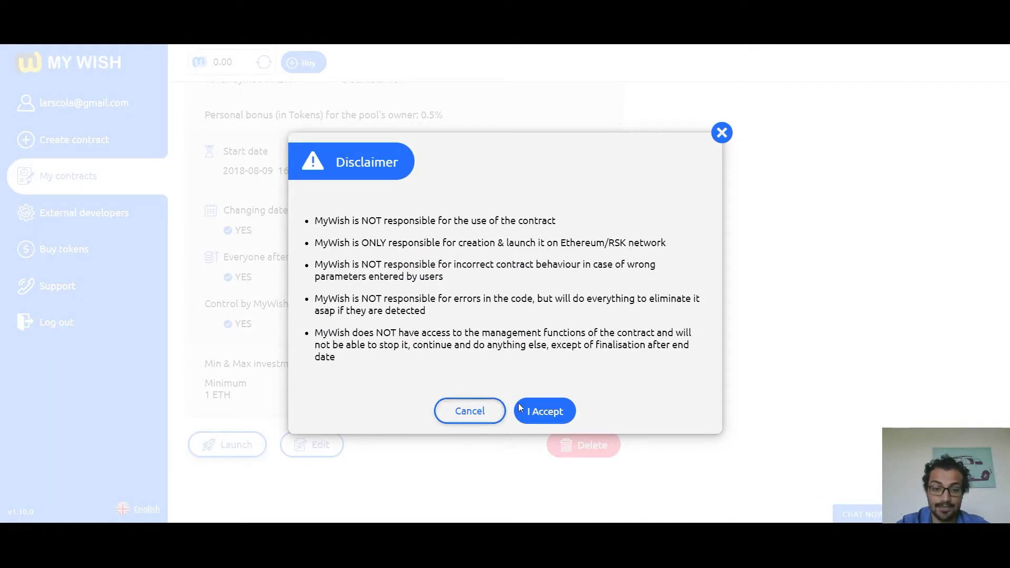
left_click(548, 414)
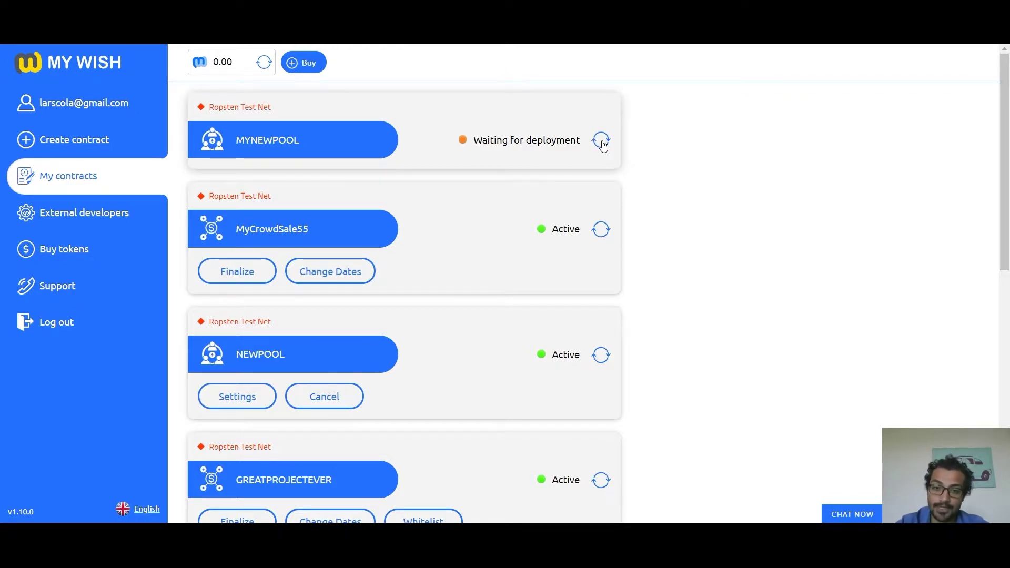
left_click(602, 141)
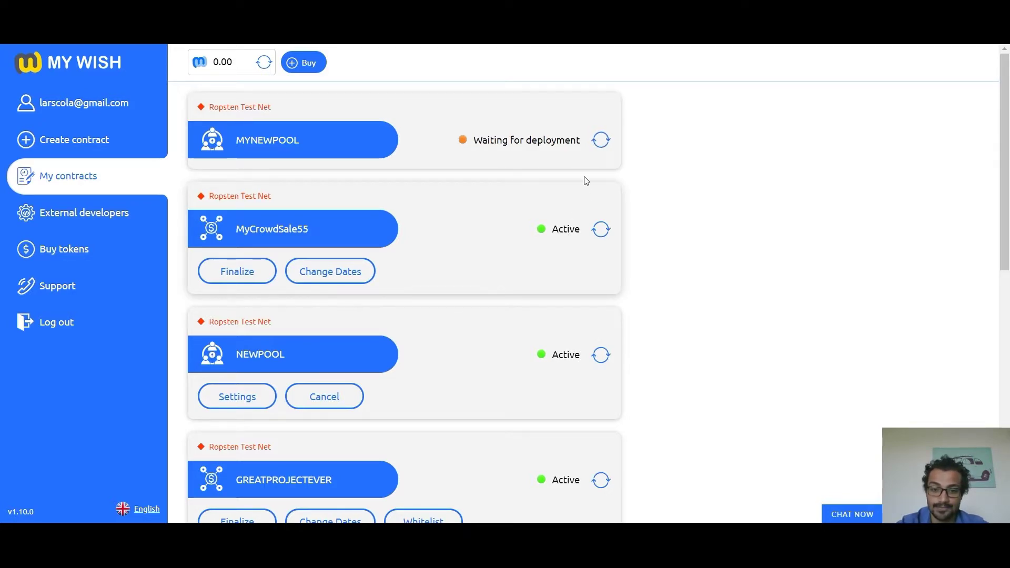
left_click(601, 140)
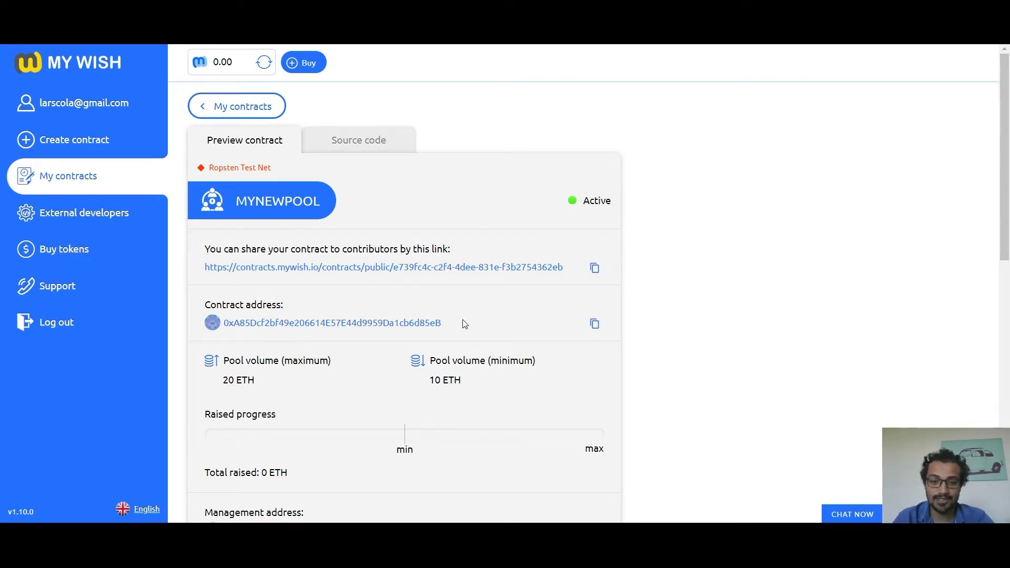
left_click(594, 268)
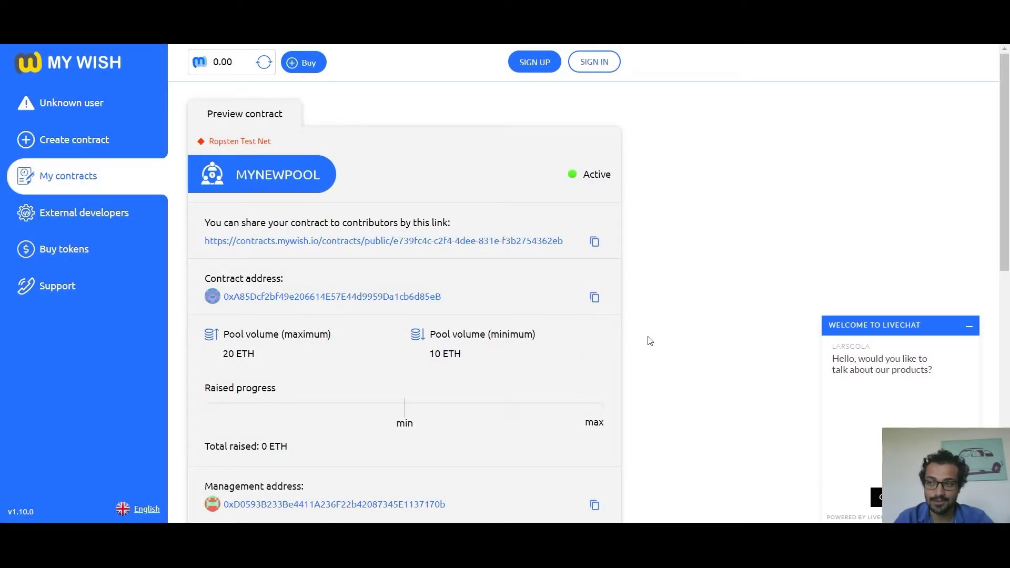
scroll(648, 340, "down", 3)
scroll(649, 341, "down", 3)
scroll(649, 340, "down", 3)
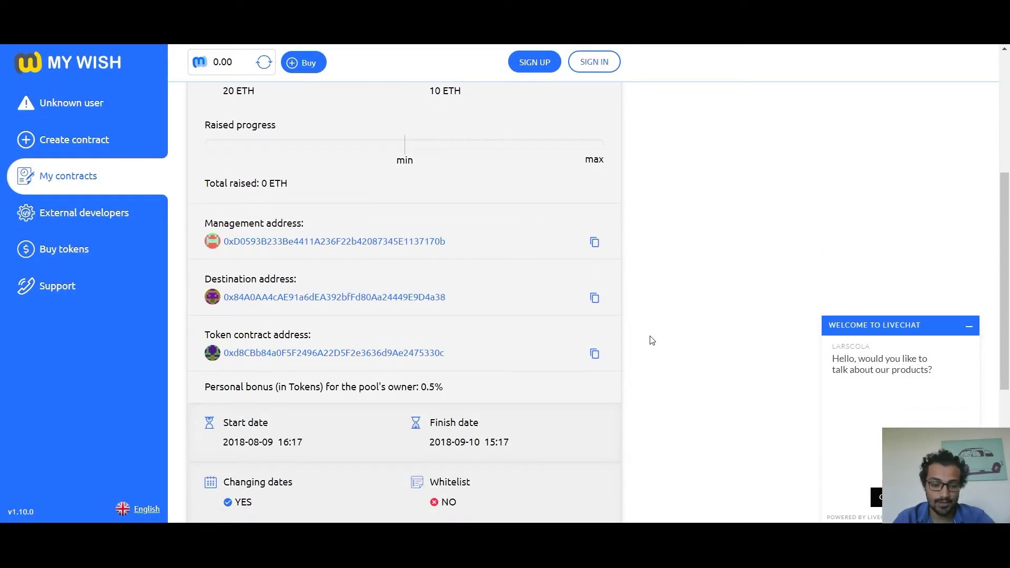
scroll(649, 340, "down", 3)
scroll(652, 341, "down", 3)
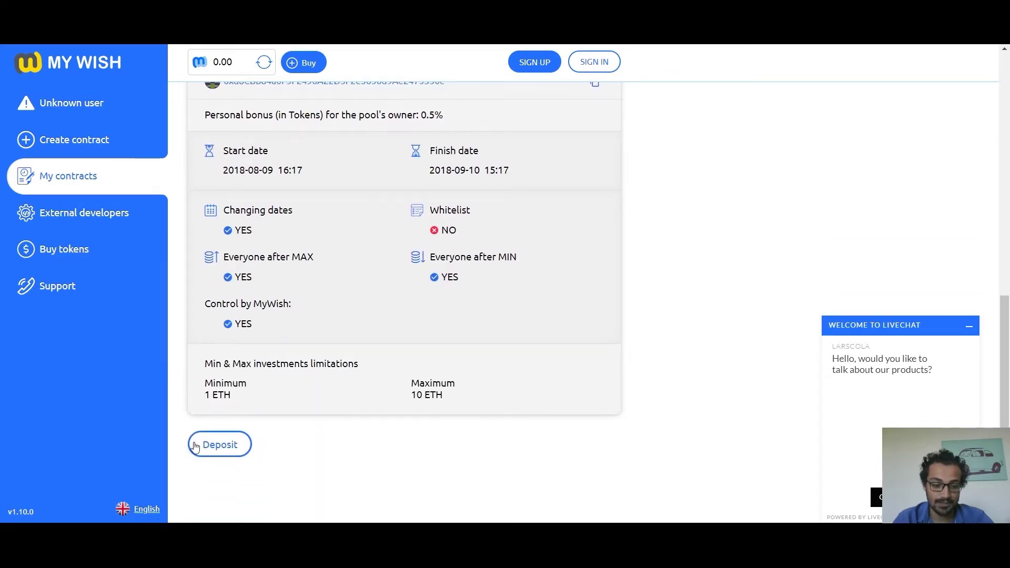
Step: Open the pool's Deposit instructions and follow the MyEtherWallet link
left_click(212, 444)
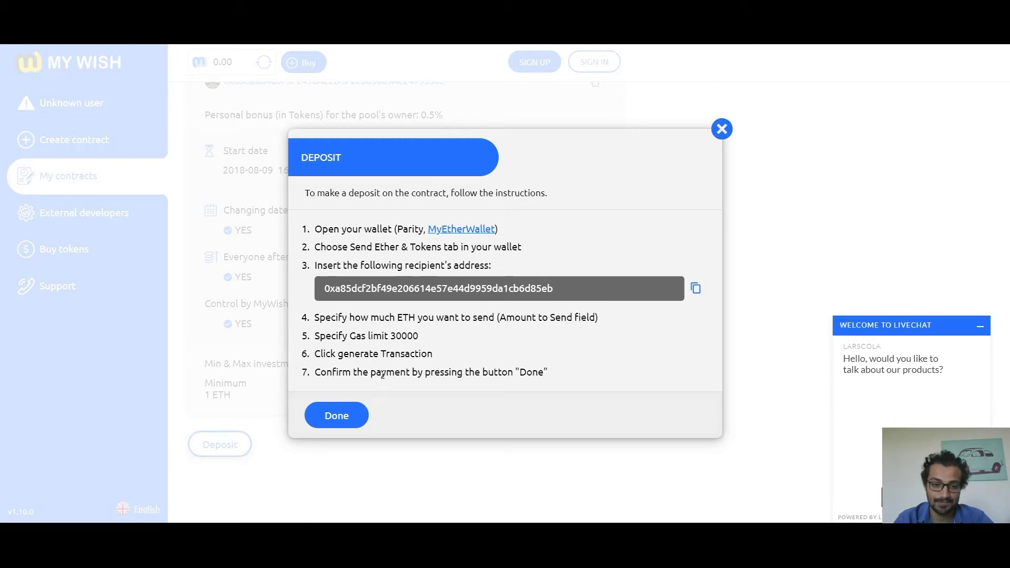
left_click(462, 229)
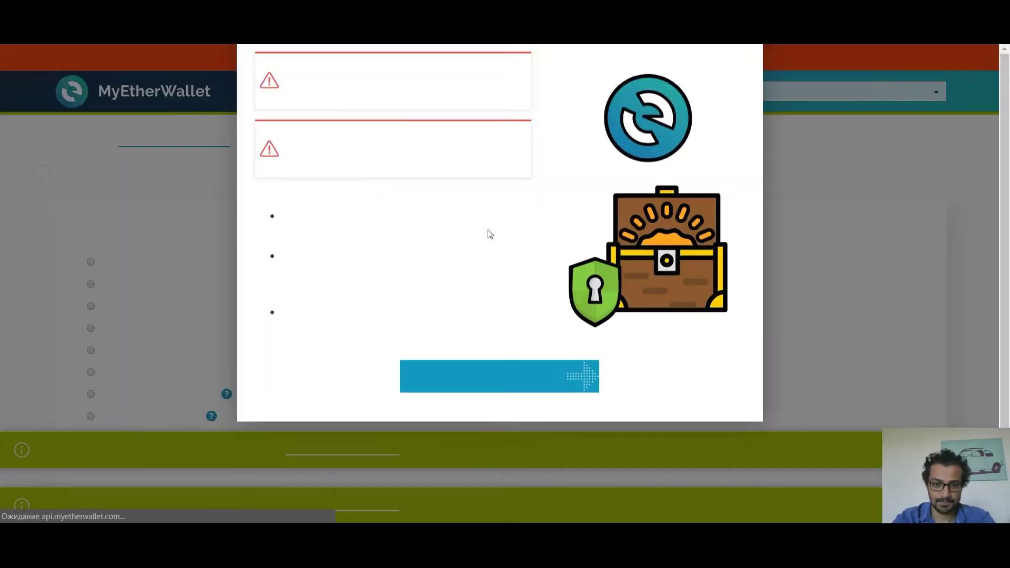
Step: Connect MetaMask in MyEtherWallet and send 10 Ropsten ETH to the pool contract
key("Escape")
left_click(90, 283)
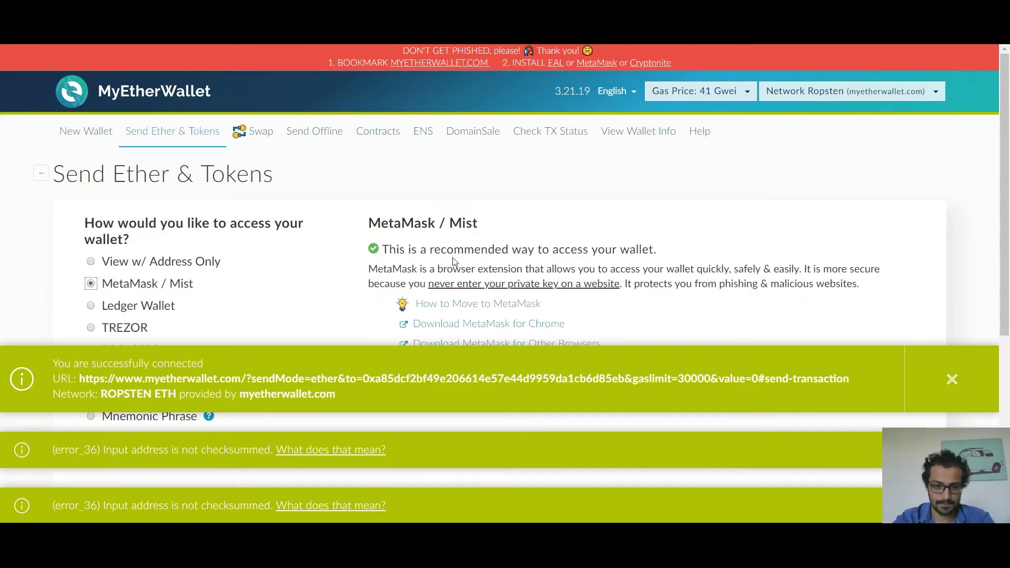
scroll(457, 316, "down", 3)
left_click(458, 253)
left_click(235, 187)
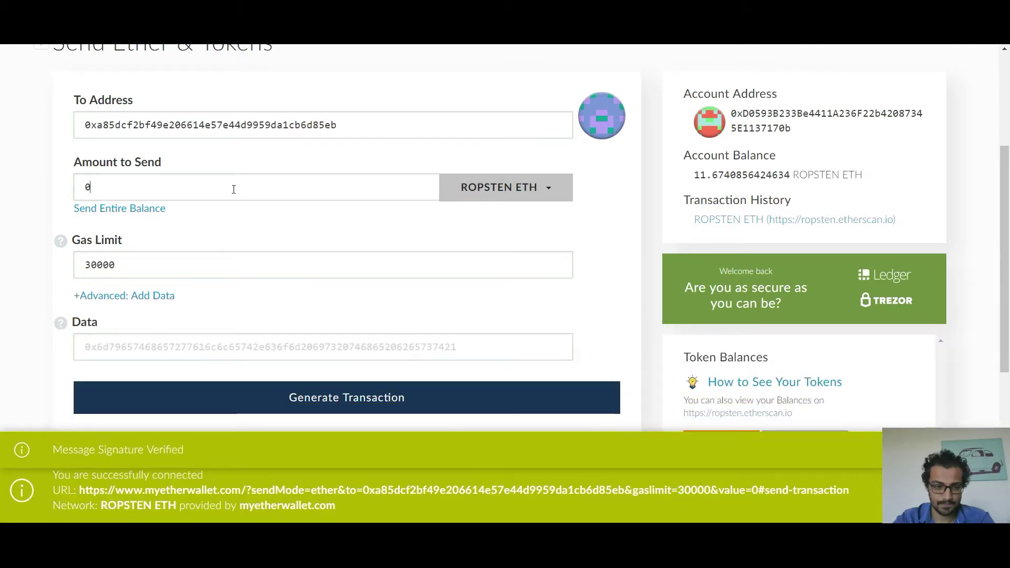
key("BackSpace")
type("10")
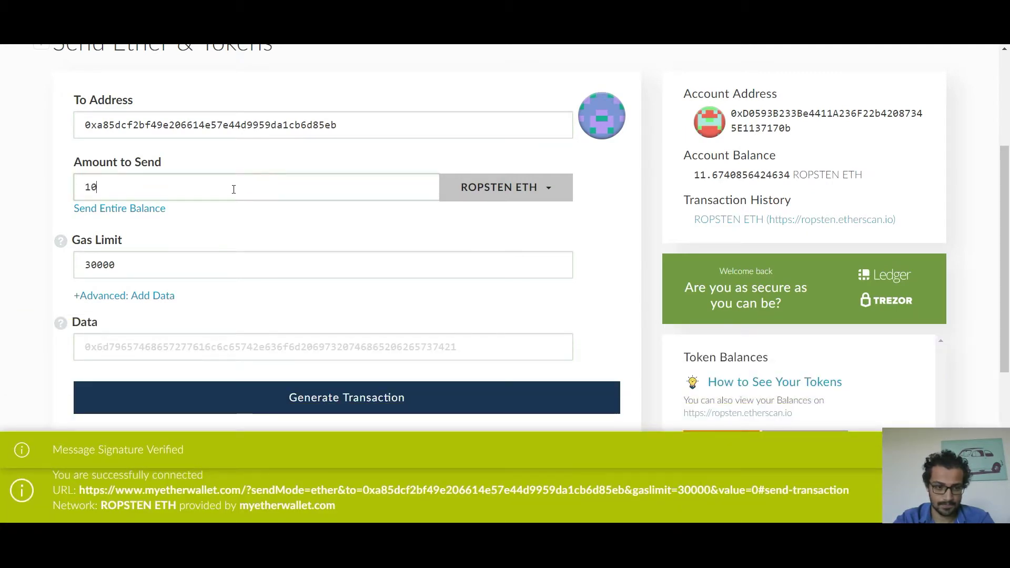
left_click(347, 397)
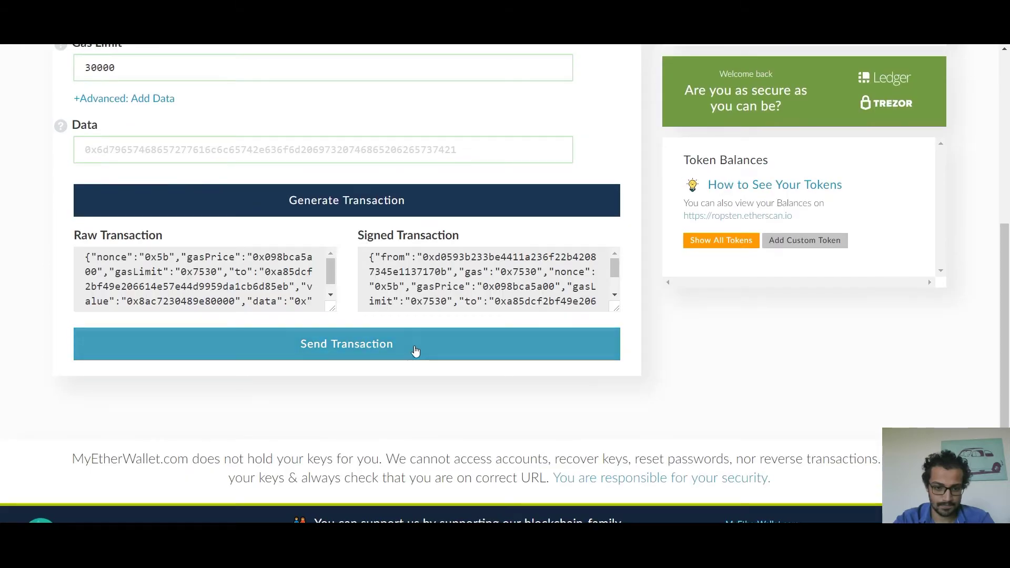
left_click(417, 483)
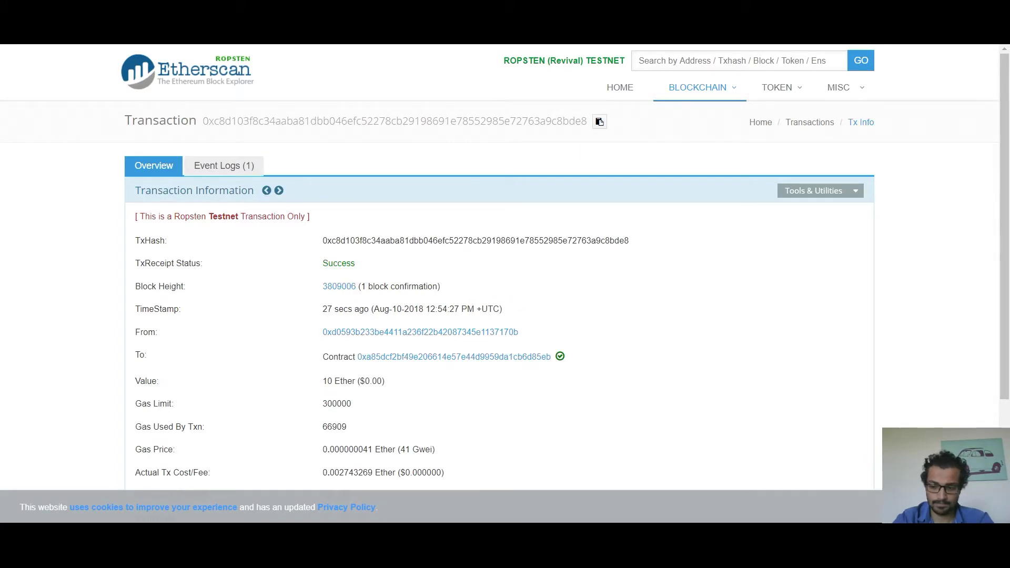
Step: Open the pool contract's Etherscan page, showing a 10 Ether balance and three transactions
left_click(454, 356)
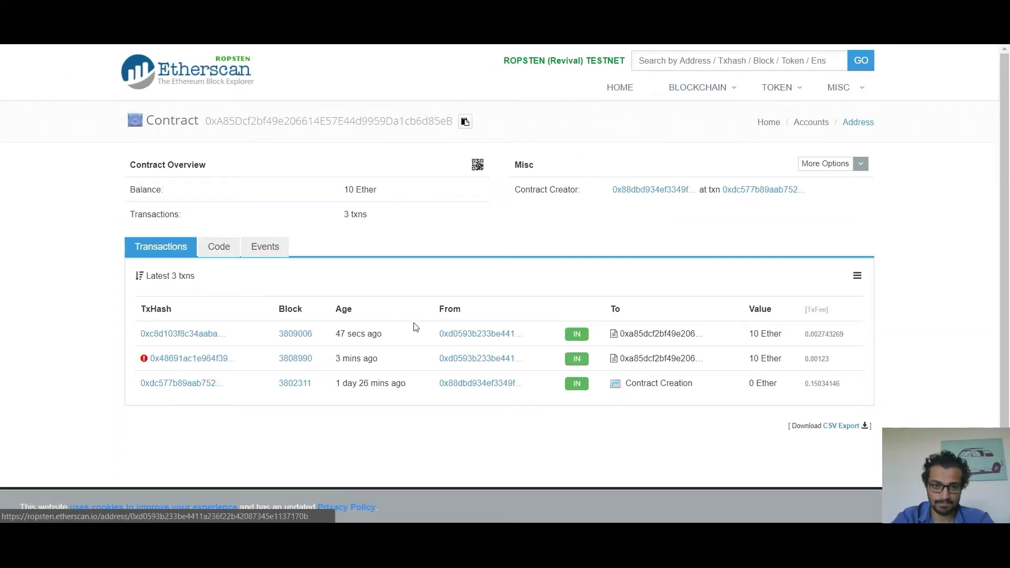
left_click_drag(378, 190, 345, 189)
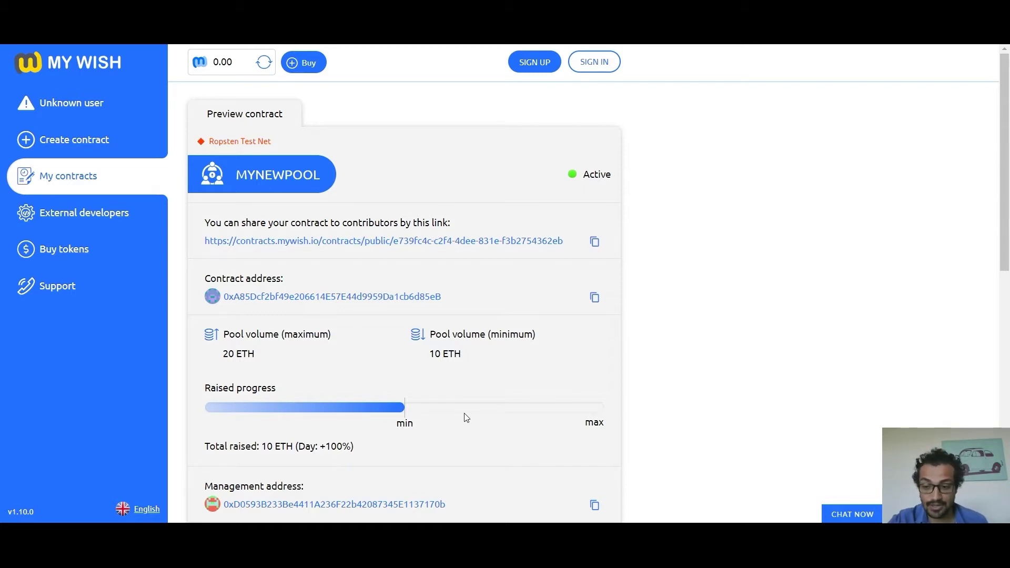
scroll(465, 417, "down", 4)
scroll(465, 417, "down", 4)
scroll(465, 417, "down", 2)
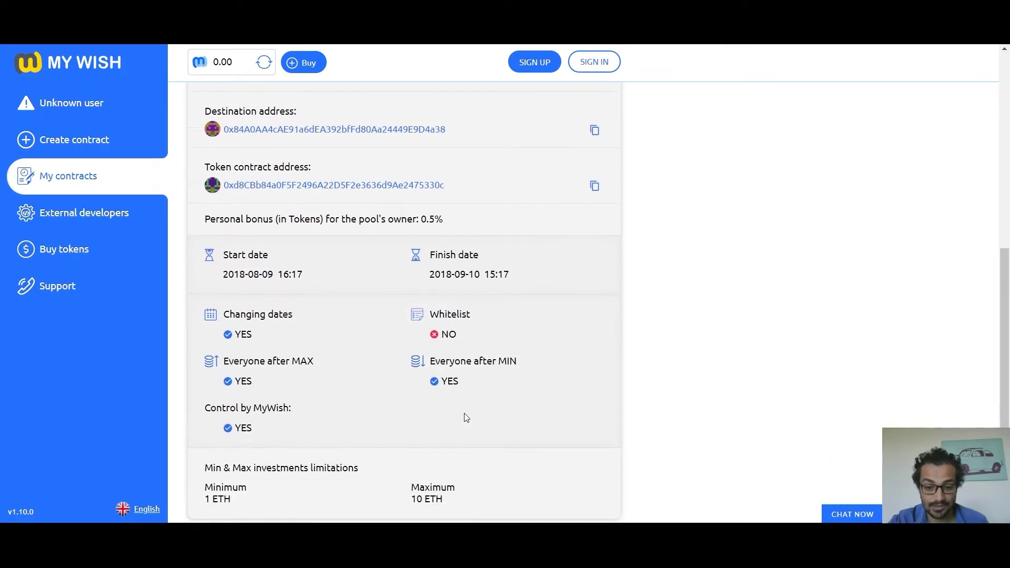
scroll(465, 416, "down", 2)
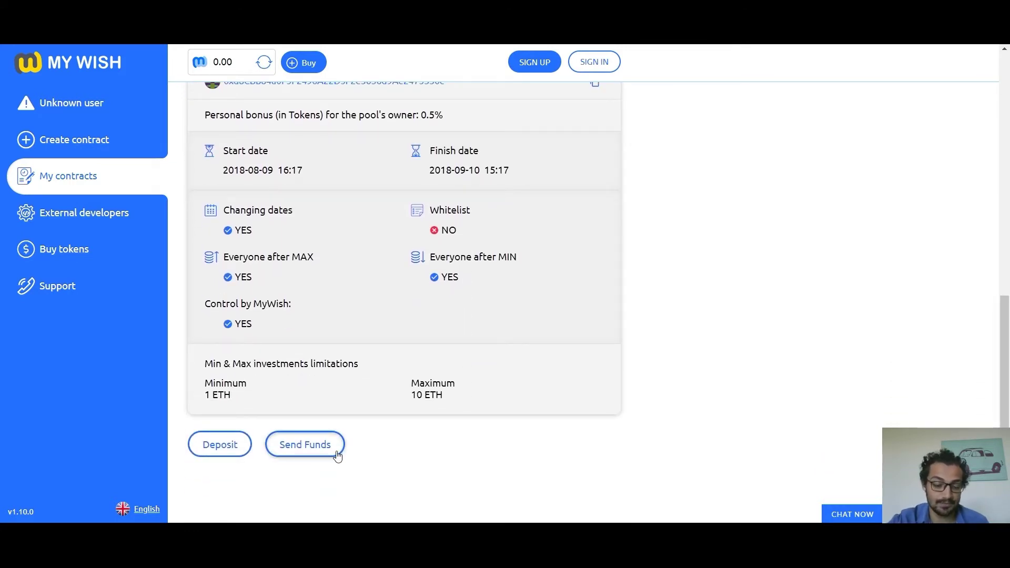
Step: Open the Send Funds instructions for the pool's 10 ETH and launch MyEtherWallet
left_click(337, 452)
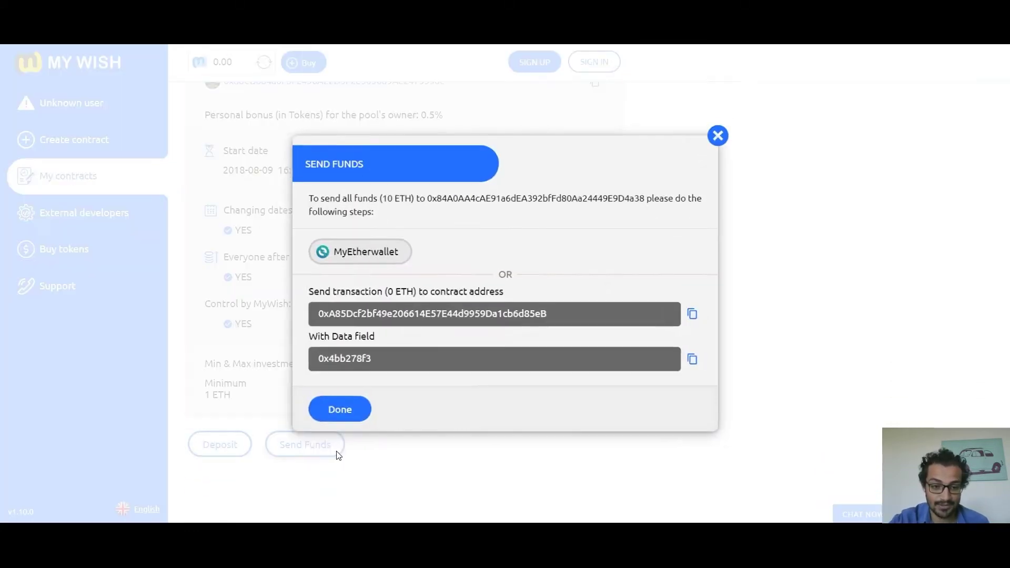
left_click(366, 257)
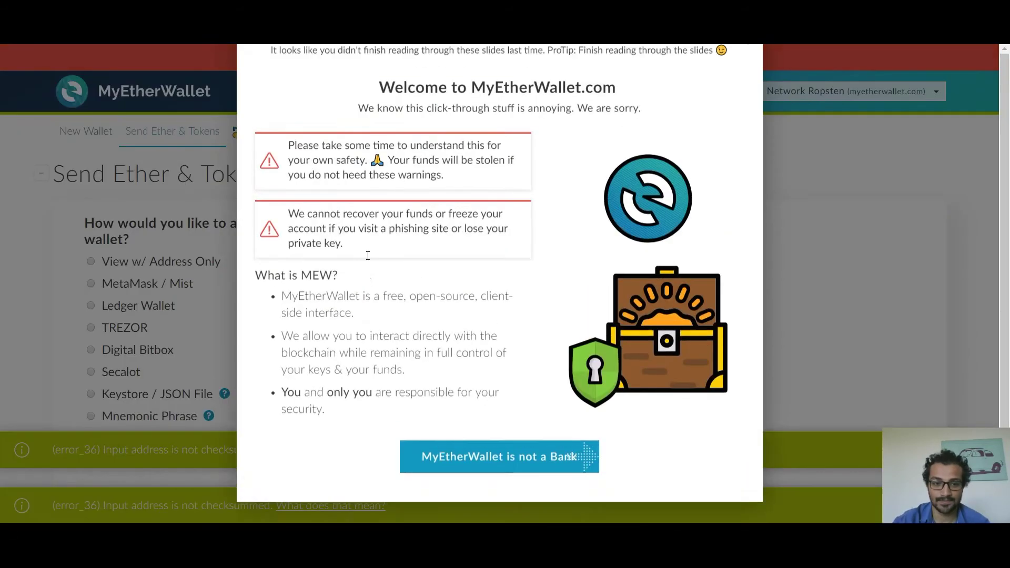
Step: Connect MyEtherWallet through MetaMask and generate the send-funds transaction
key("Escape")
left_click(132, 283)
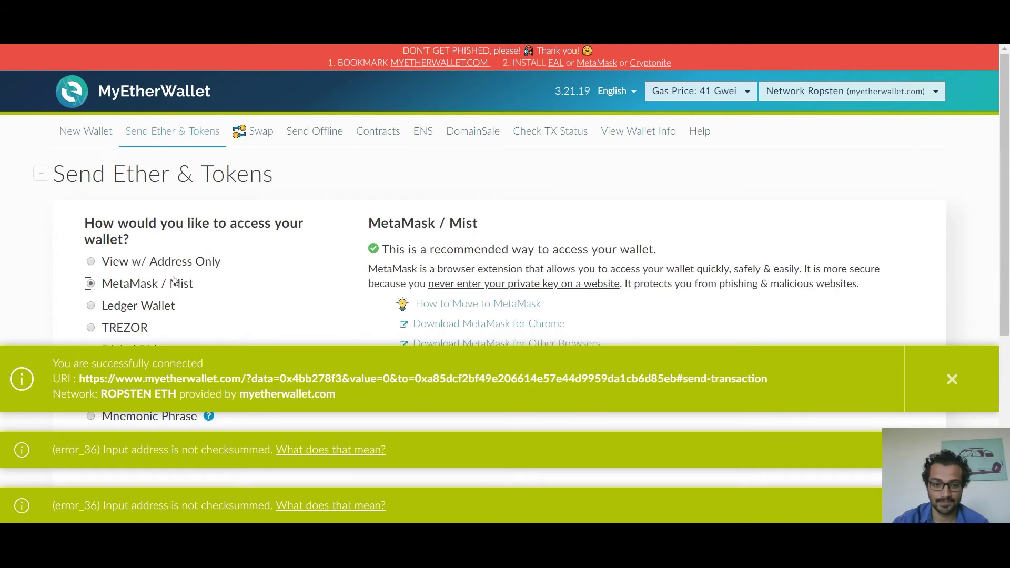
scroll(300, 261, "down", 2)
left_click(388, 248)
type("210000")
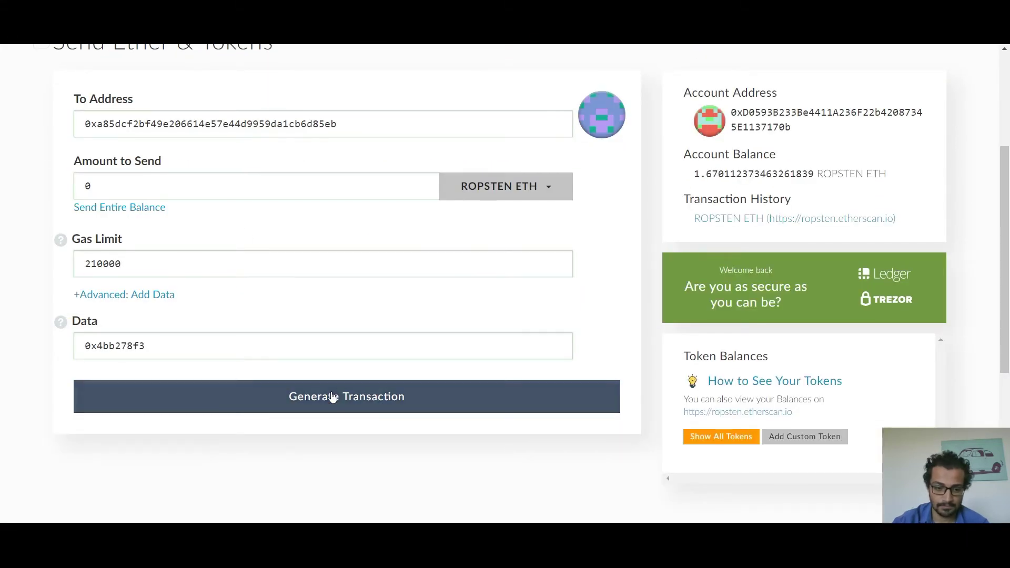
left_click(333, 396)
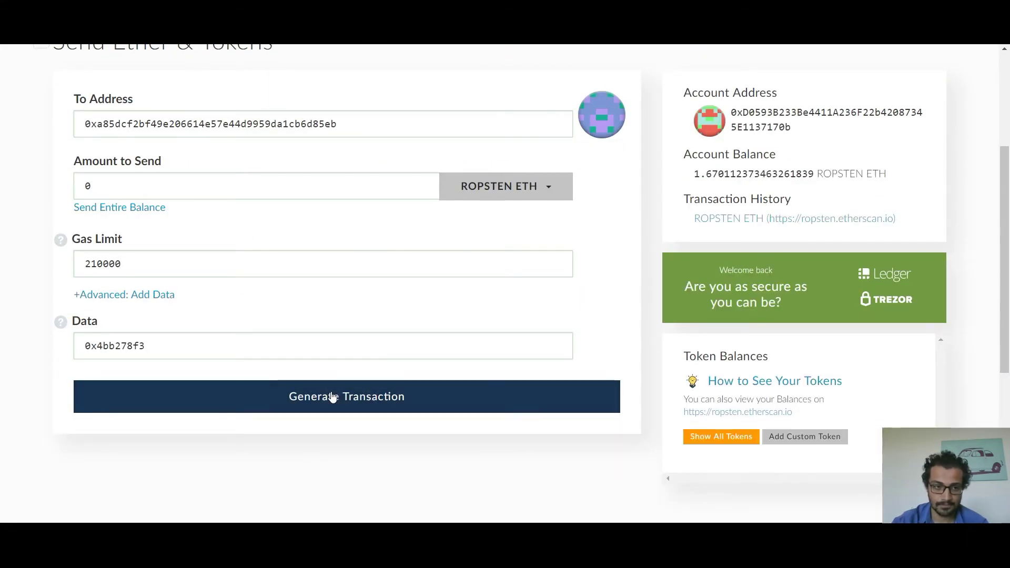
scroll(348, 355, "down", 3)
Step: Send and confirm the zero-ETH release transaction, then open Get Tokens in MyEtherWallet
left_click(368, 348)
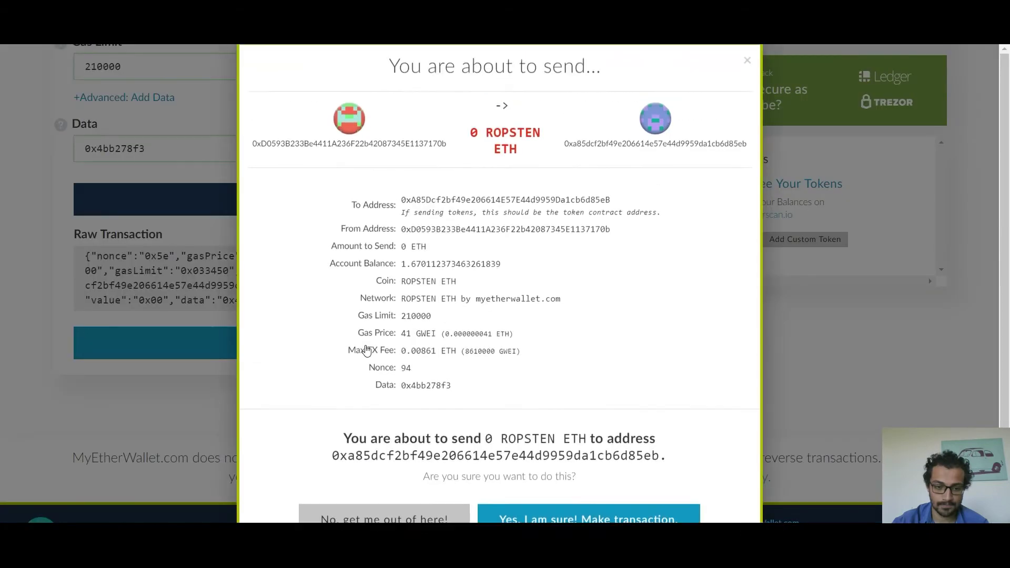
left_click(589, 486)
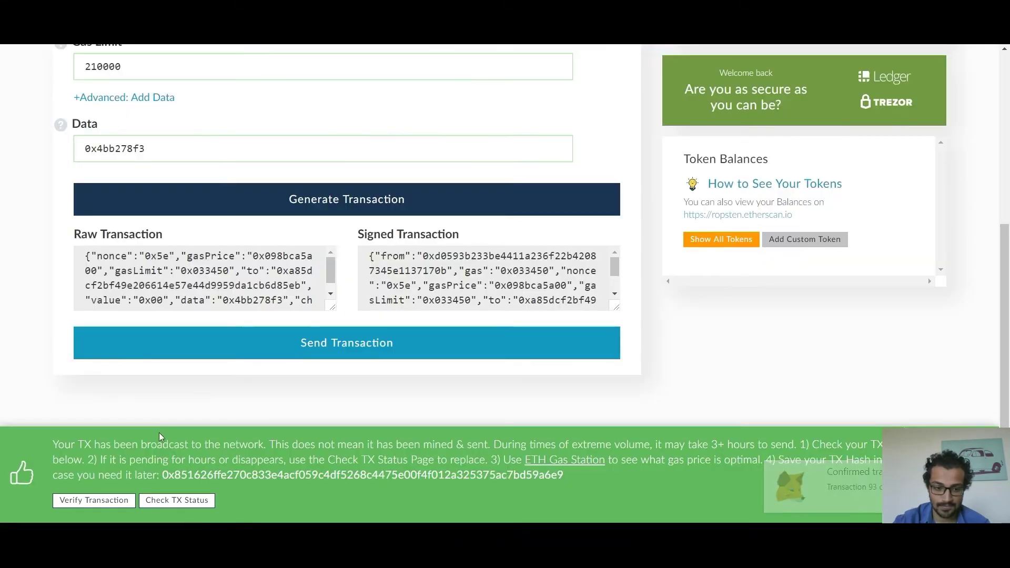
left_click(107, 511)
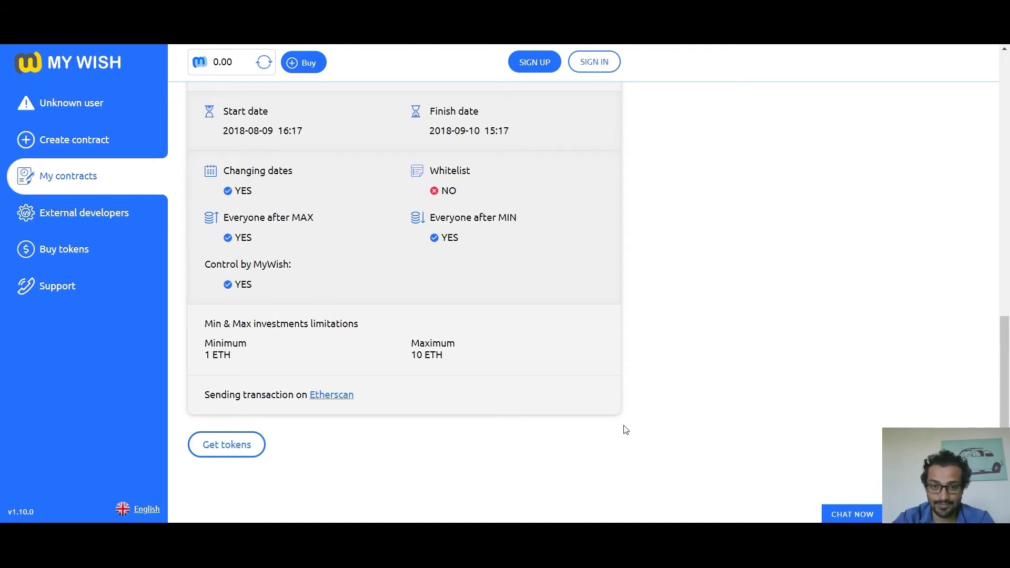
left_click(243, 450)
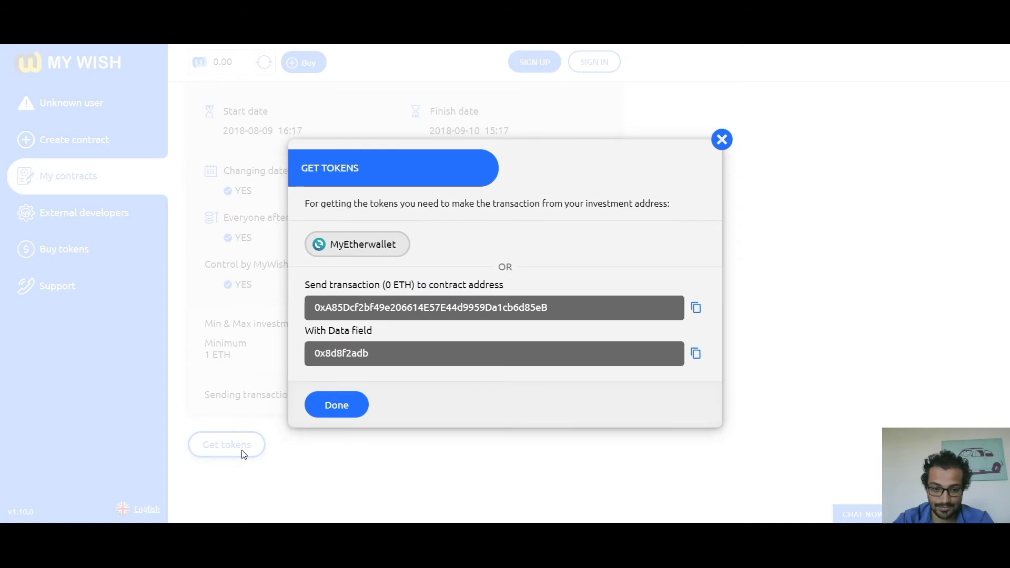
left_click(360, 244)
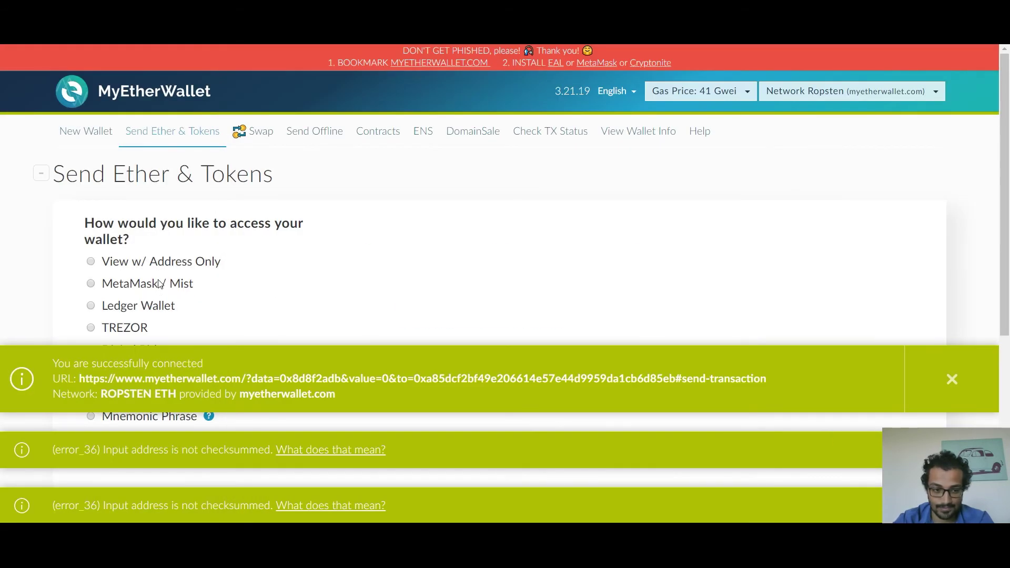
Step: Connect MetaMask, send the zero-ETH token-claim transaction, and view it pending on Etherscan
left_click(147, 283)
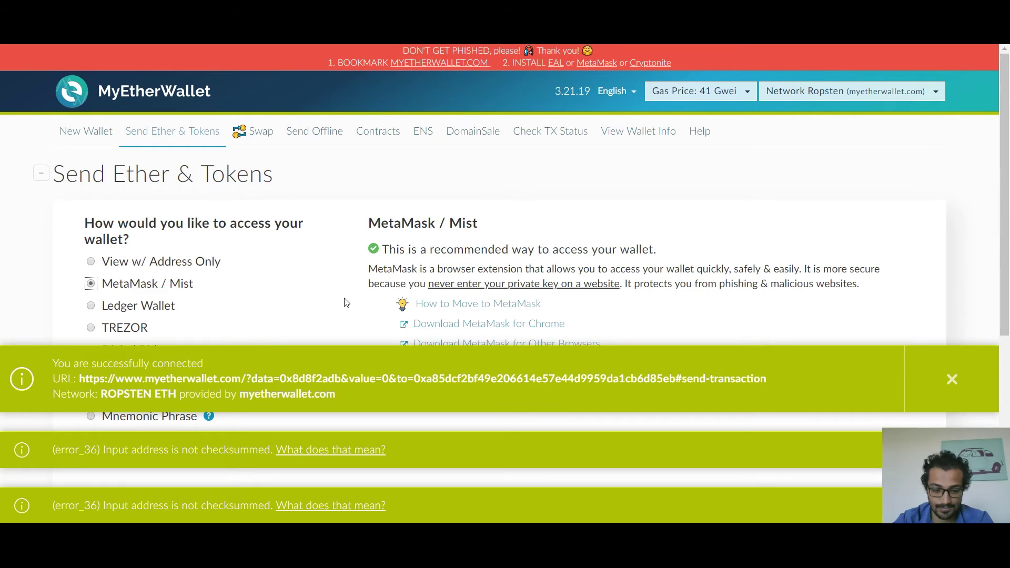
scroll(395, 284, "down", 3)
left_click(442, 253)
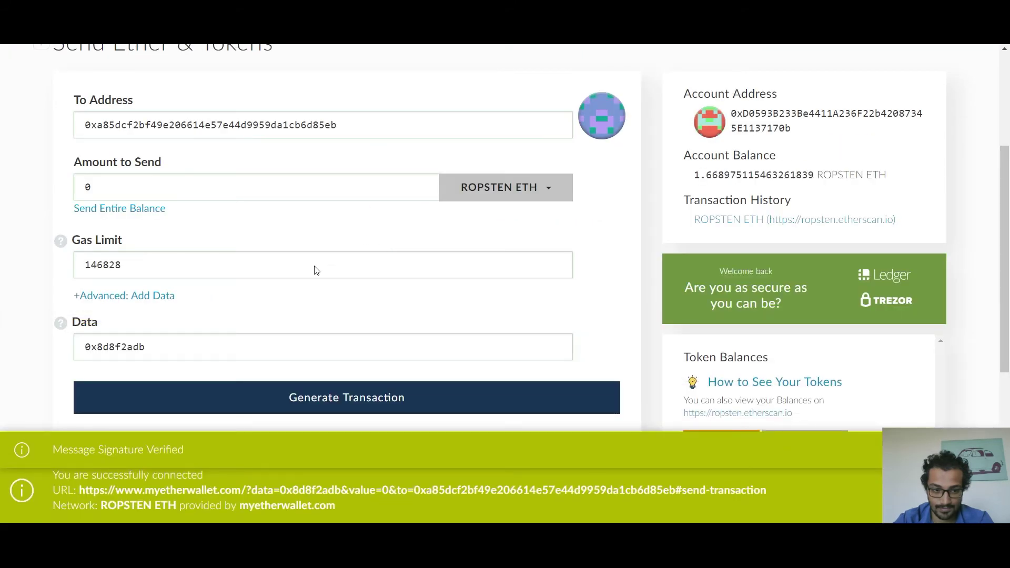
left_click(351, 403)
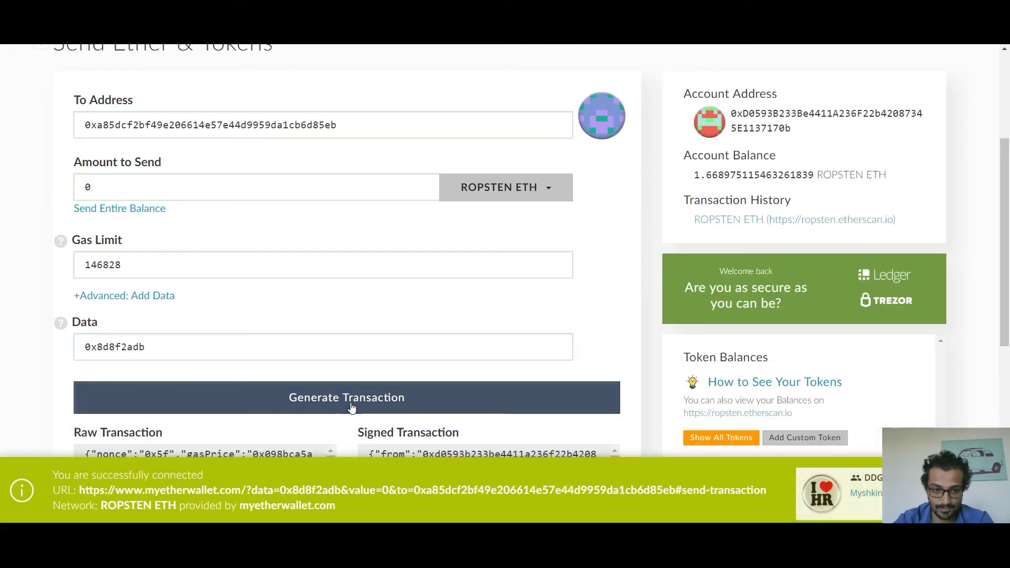
scroll(352, 405, "down", 3)
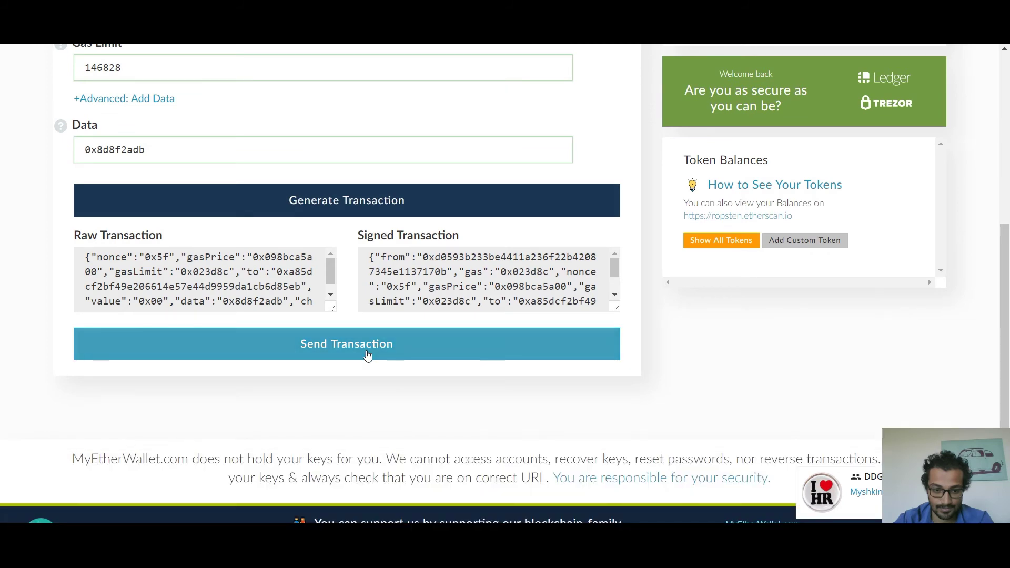
left_click(367, 348)
scroll(499, 372, "down", 1)
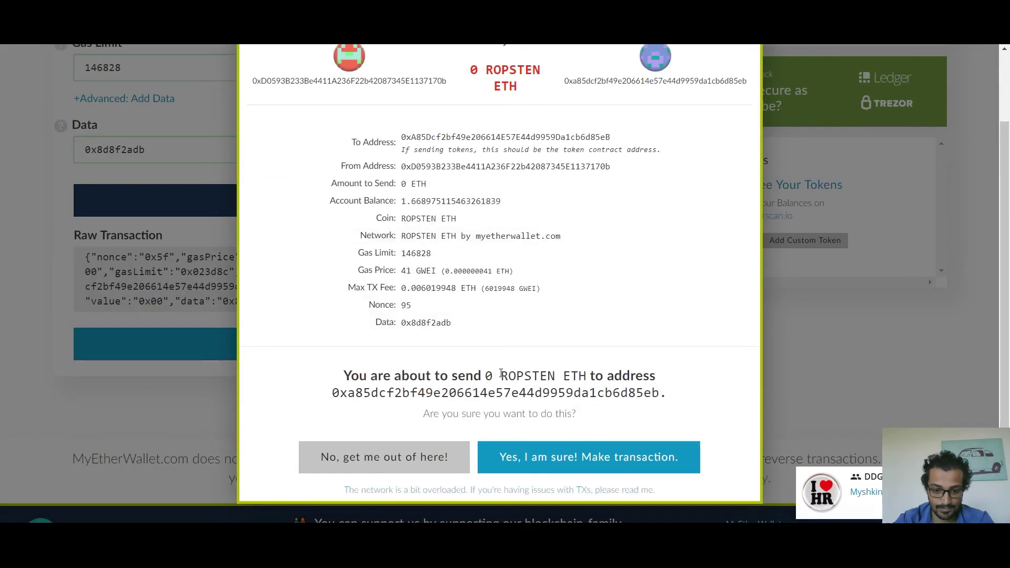
left_click(534, 457)
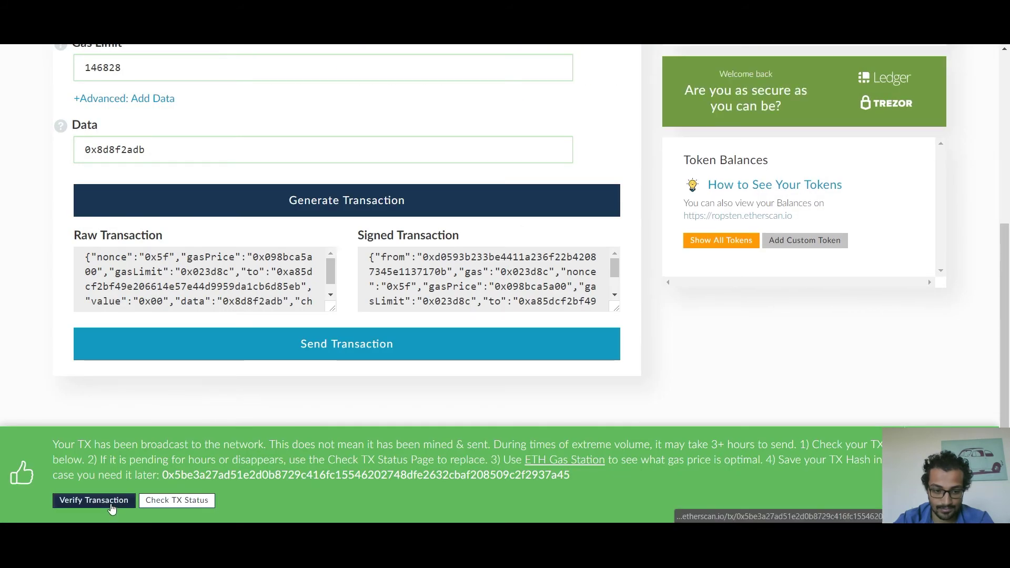
left_click(93, 499)
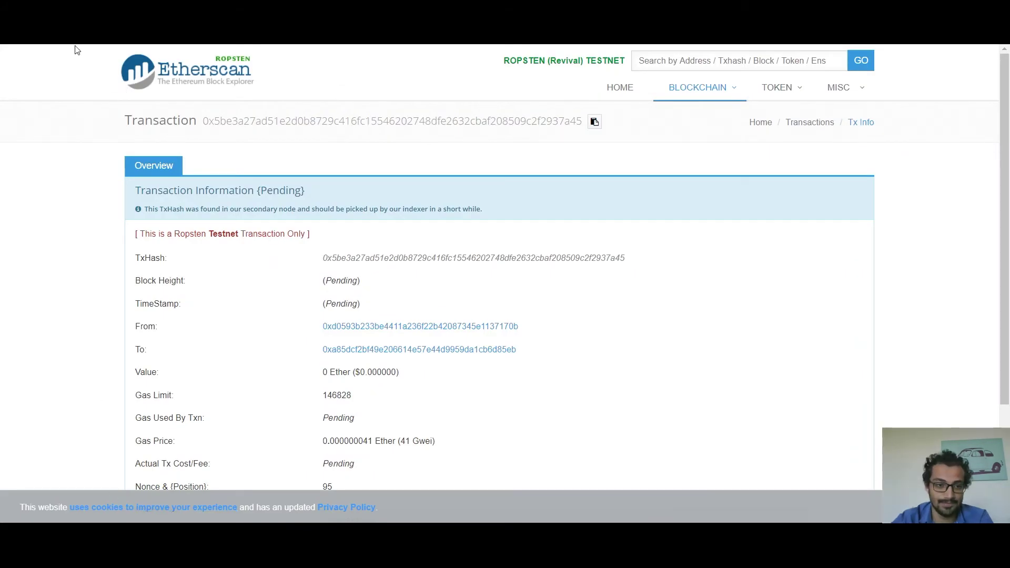
Step: Reload Etherscan until the claim shows Success with 13,134 and 66 NEW tokens received
key("F5")
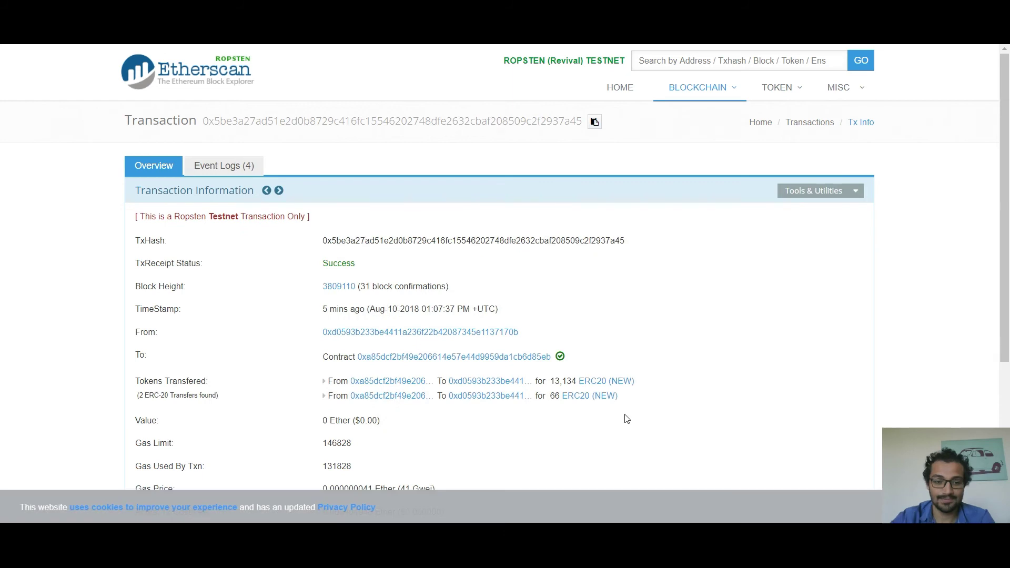